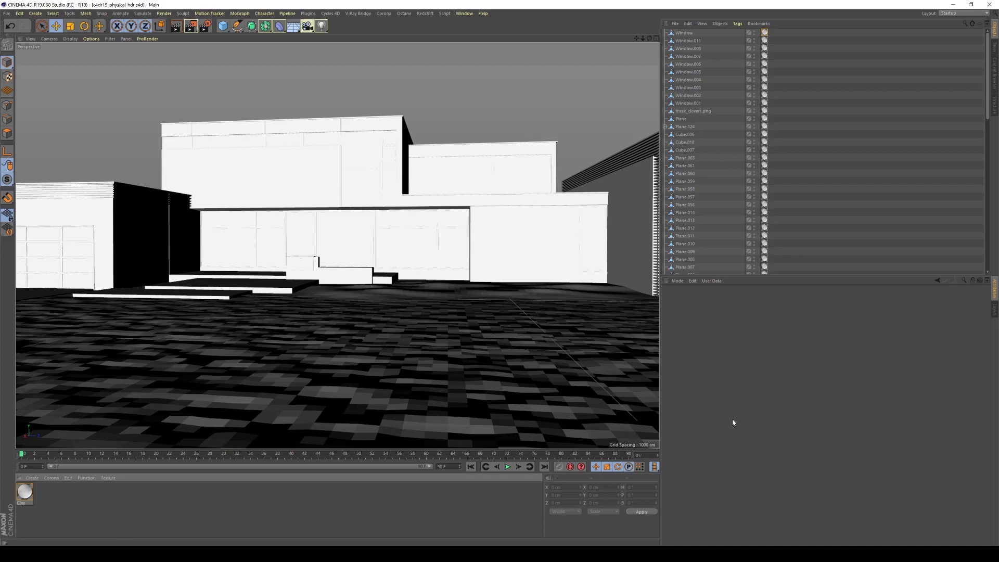
Step: Start a Picture Viewer render of the scene, then stop it and confirm the cancel
click(190, 28)
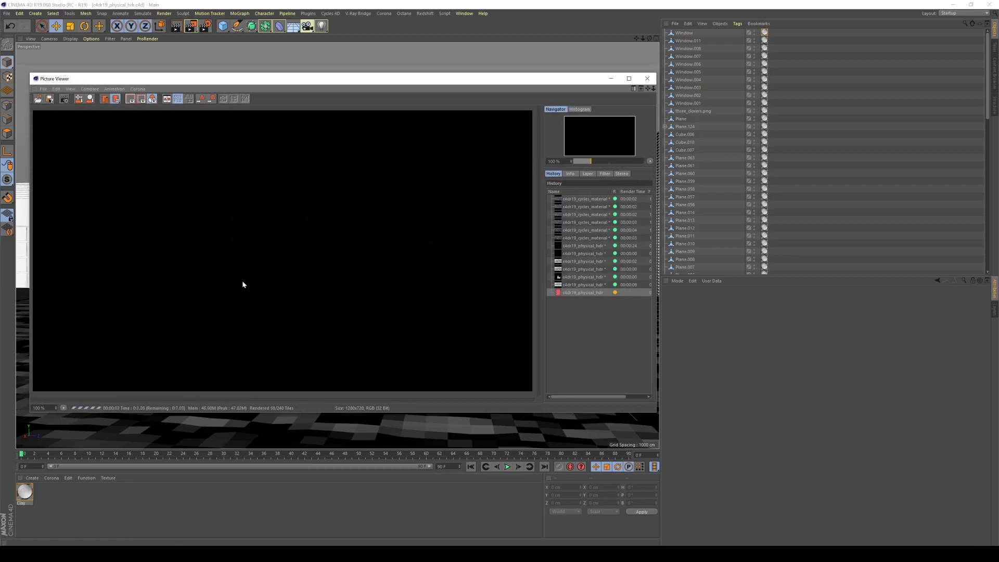
key(shift+r)
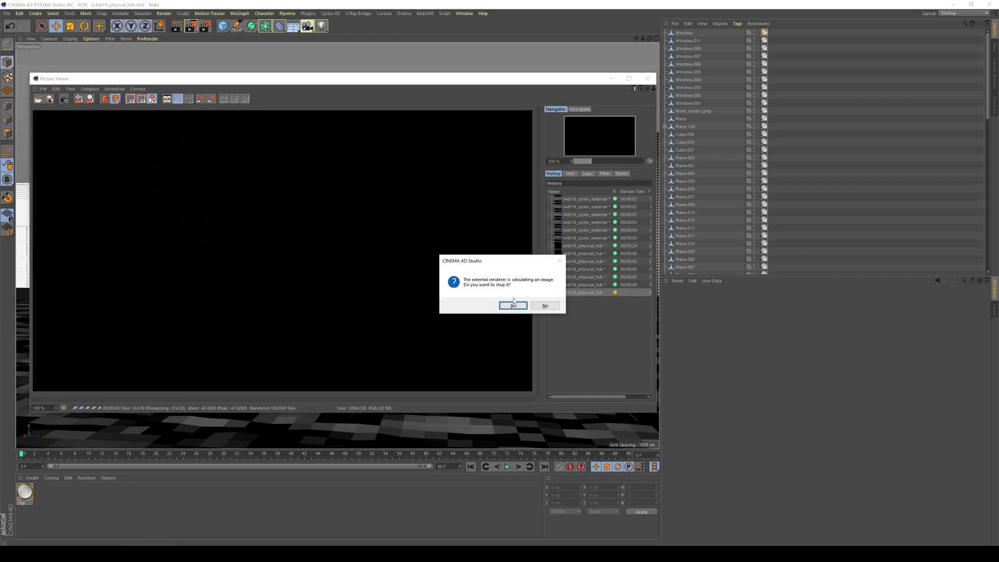
click(513, 305)
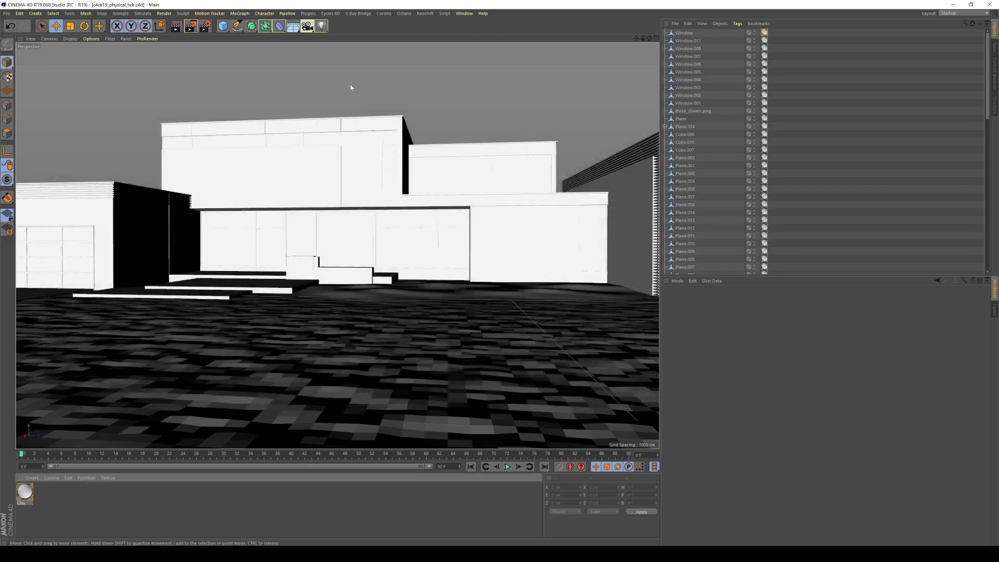
Step: Add a Cycles 4D cyEnvironment object and open its Background material in the Node Editor
click(330, 14)
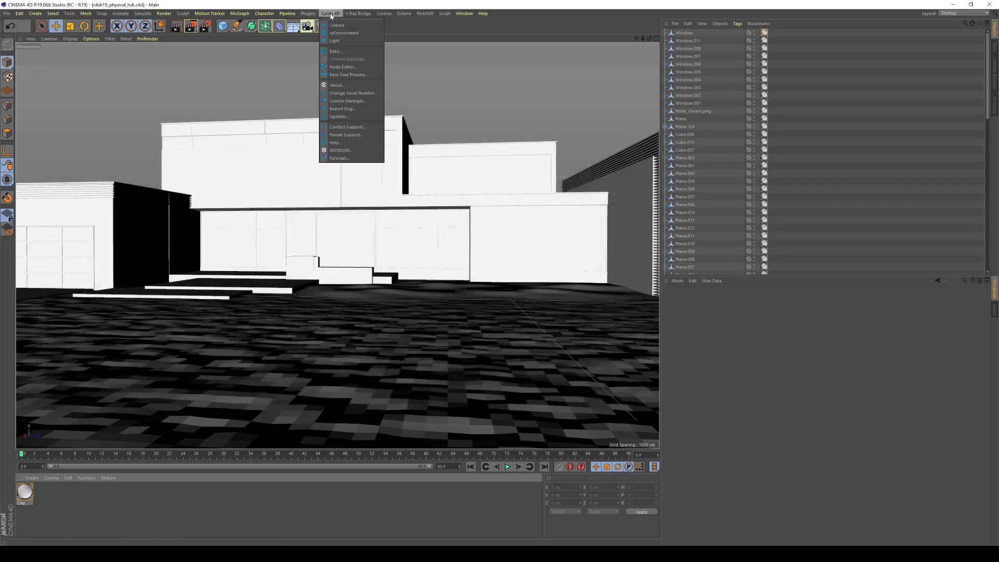
click(354, 33)
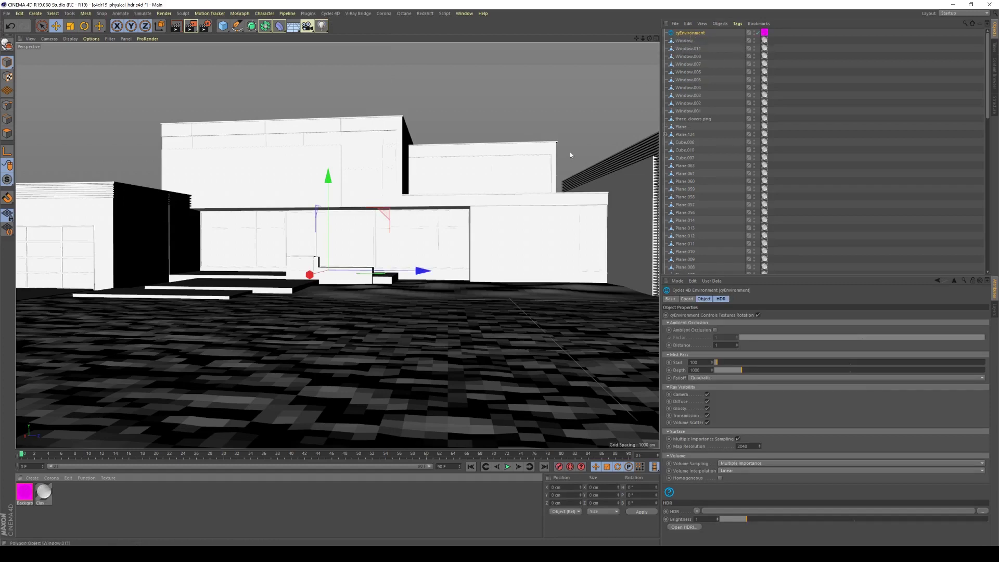
double_click(24, 498)
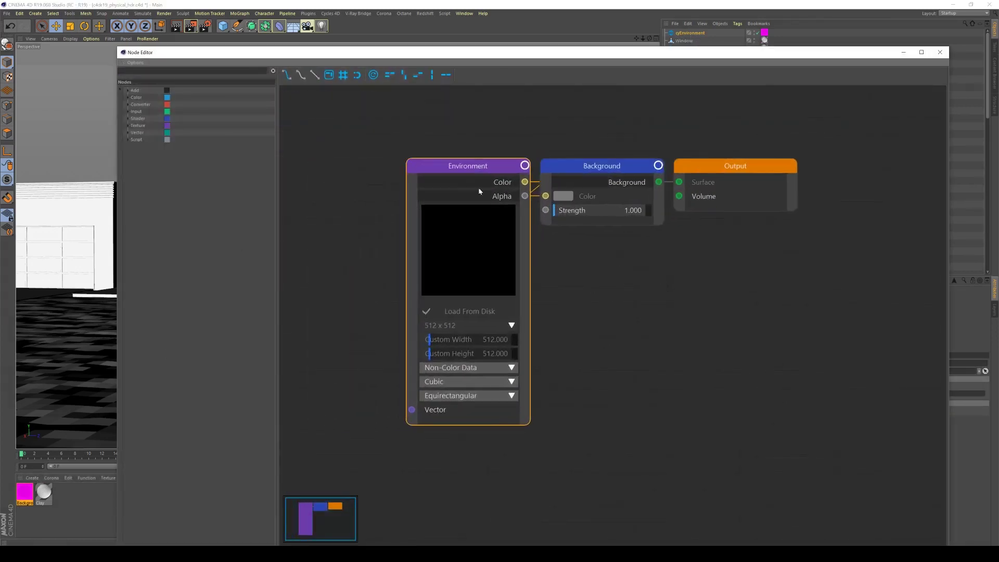
Step: Spread out the Environment, Background and Output nodes and pull the wire off Background's Color input
drag(459, 168, 366, 128)
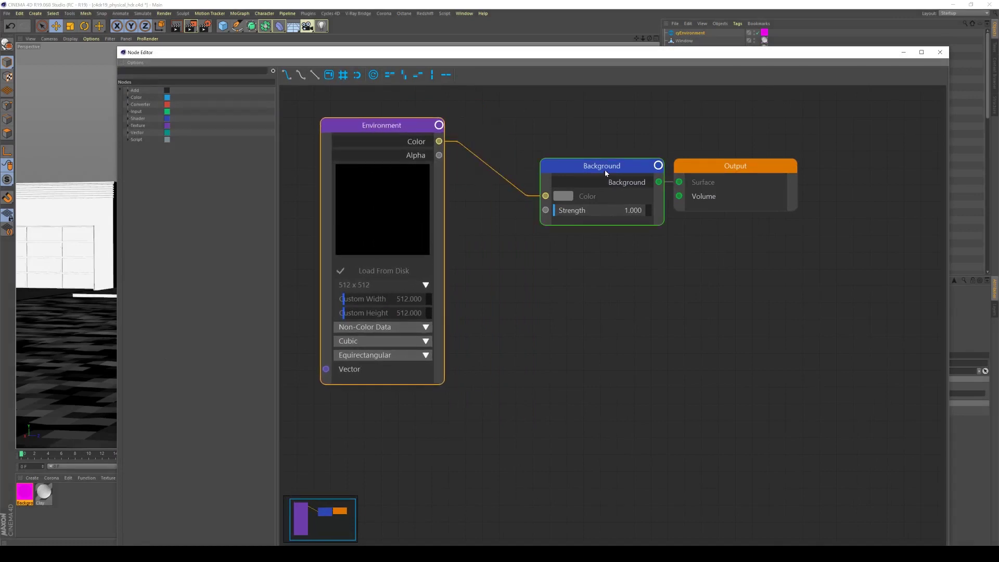
drag(601, 168, 576, 180)
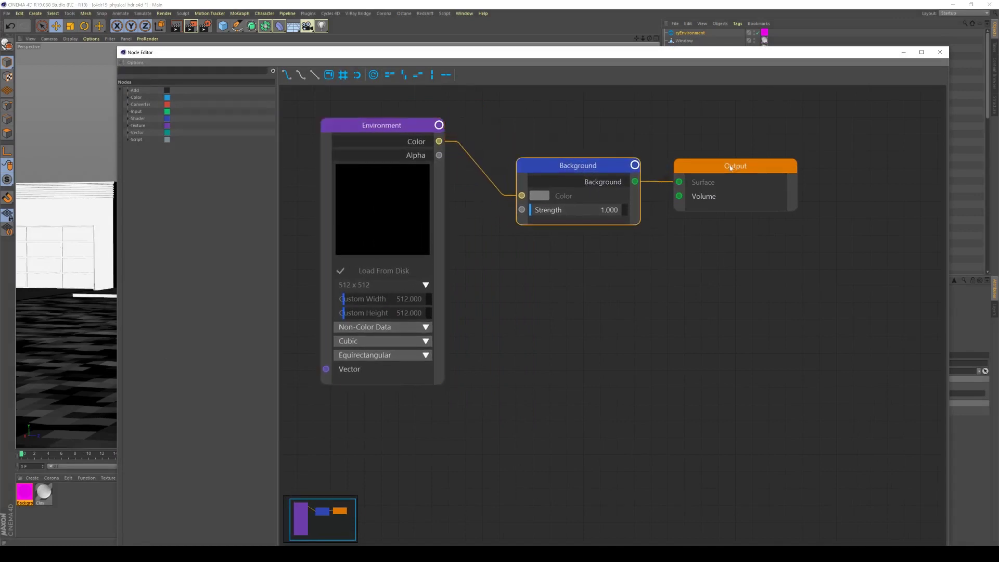
drag(729, 167, 734, 170)
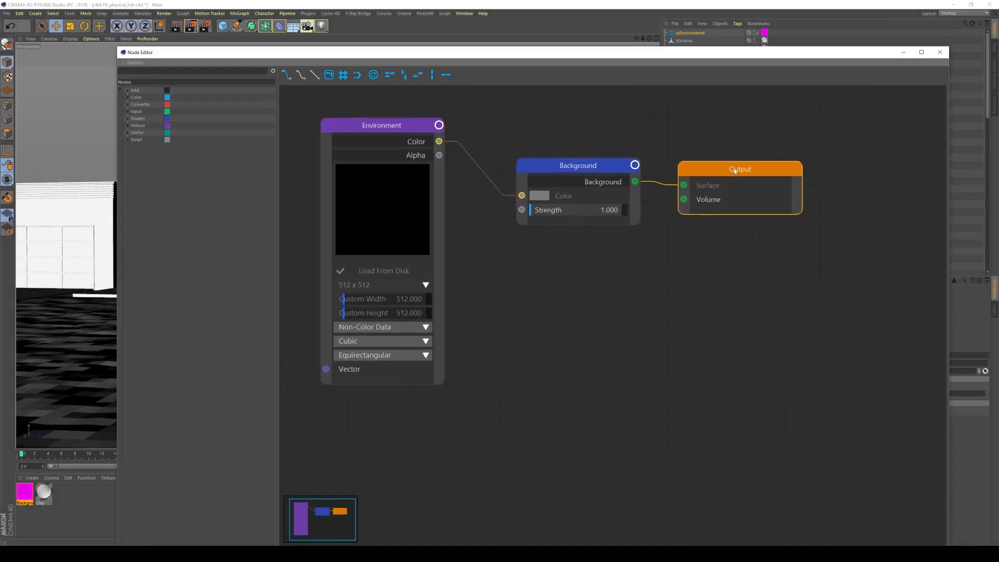
click(519, 198)
drag(519, 198, 489, 188)
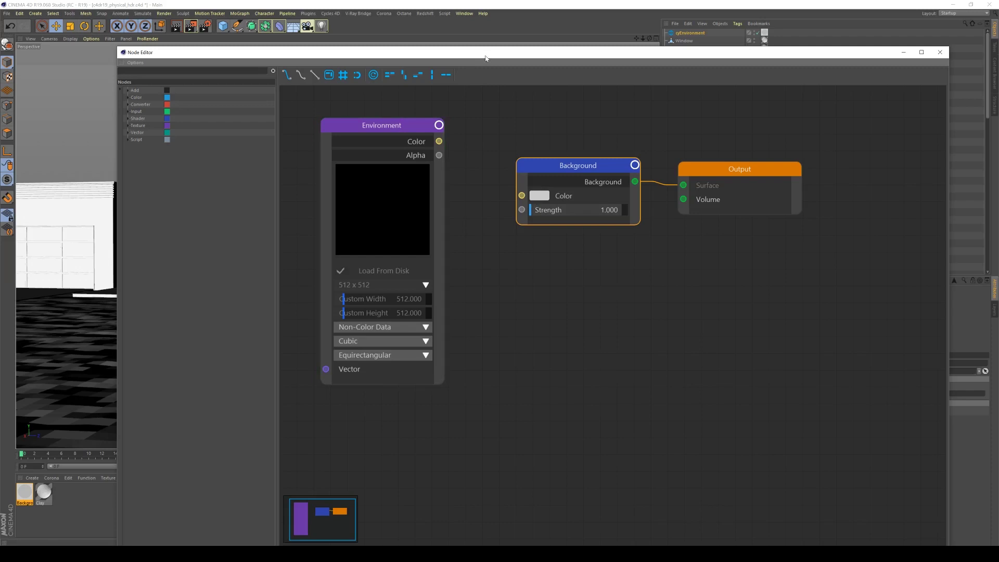
click(191, 27)
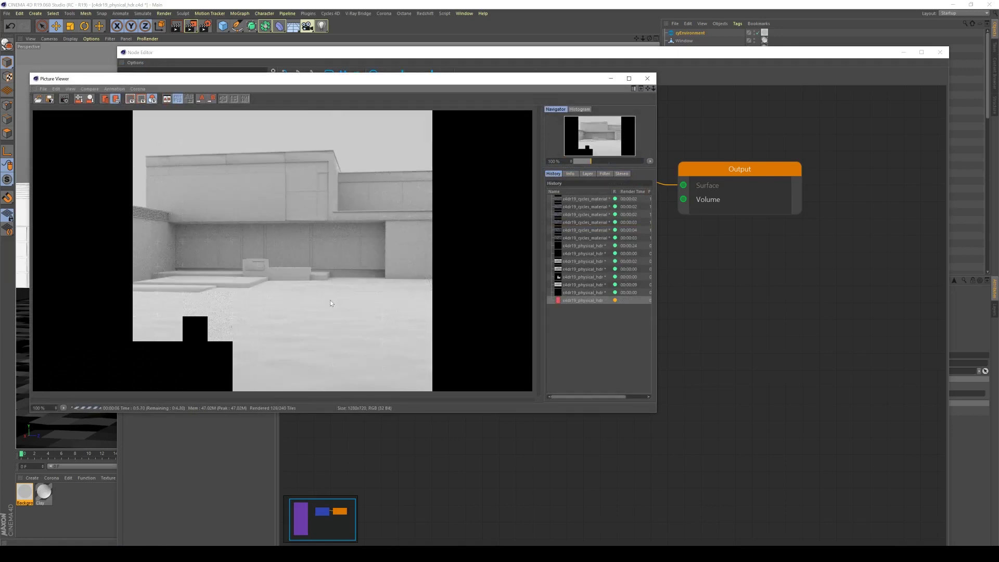
key(shift+r)
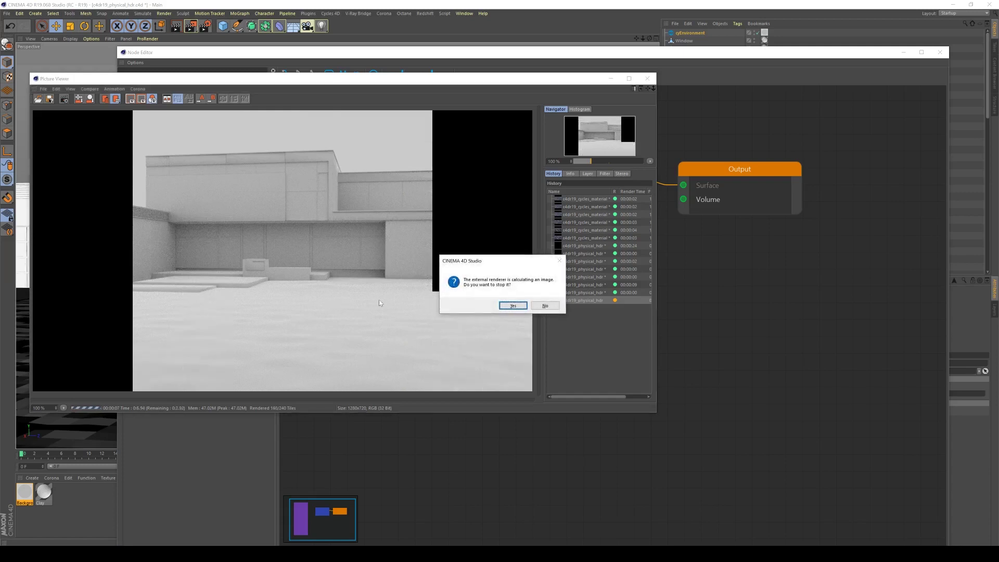
click(513, 305)
click(648, 78)
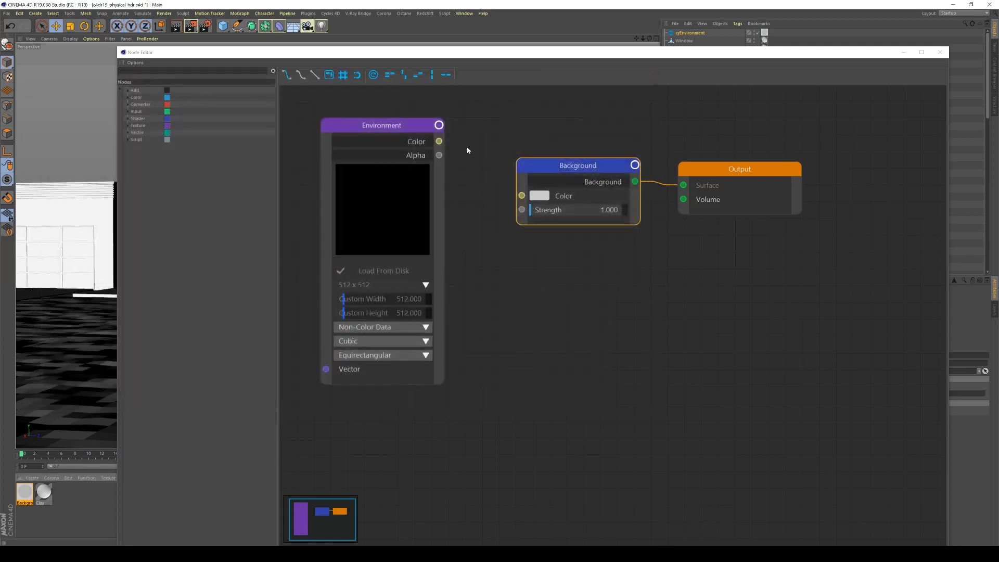
Step: Rewire Environment Color to Background Color and show the texture's Node Settings beside the editor
drag(438, 141, 521, 195)
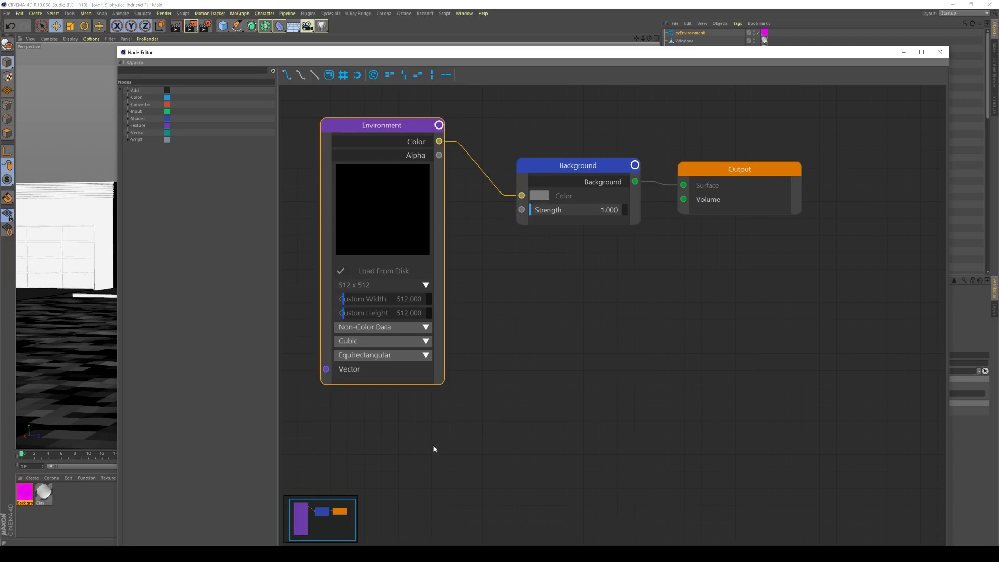
drag(445, 54, 278, 8)
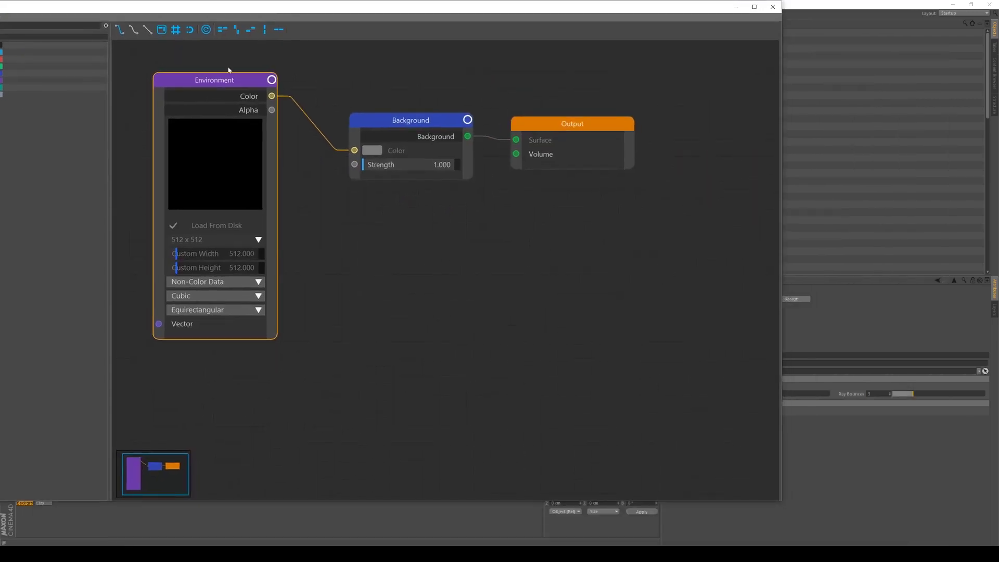
drag(781, 3, 642, 4)
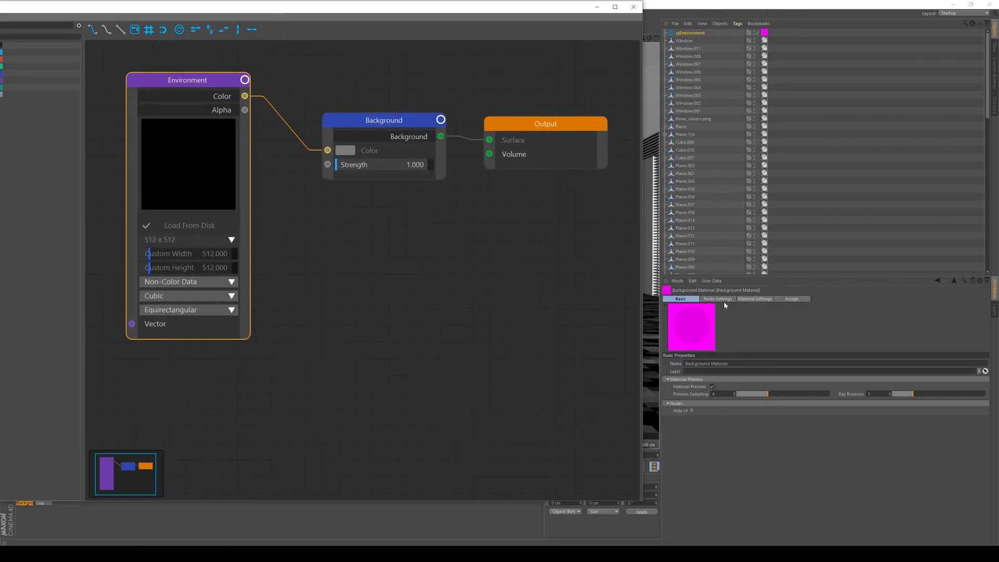
click(718, 298)
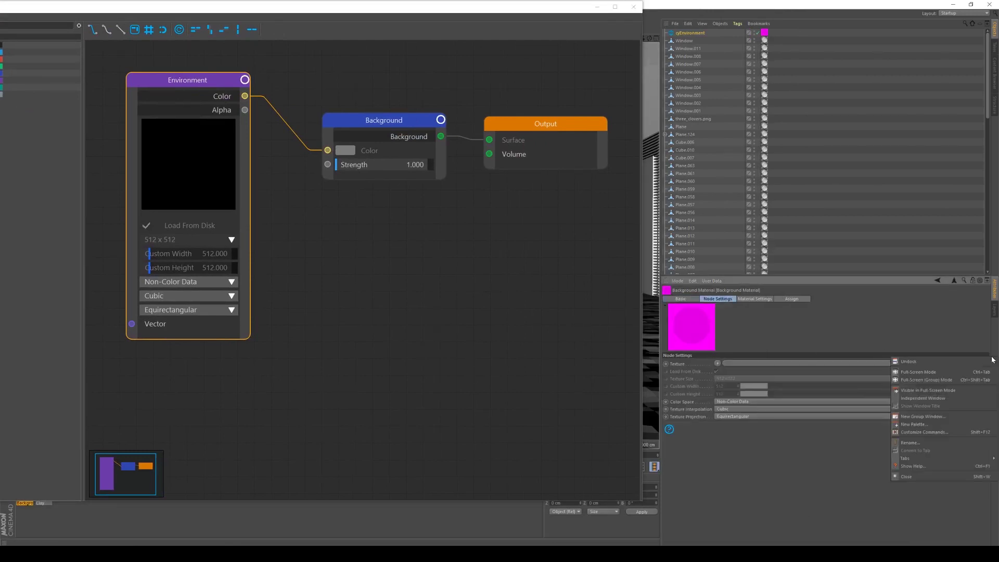
Step: Browse the texture file to the Poliigon HDR Riverwalk afternoon folder, listing its files
click(983, 364)
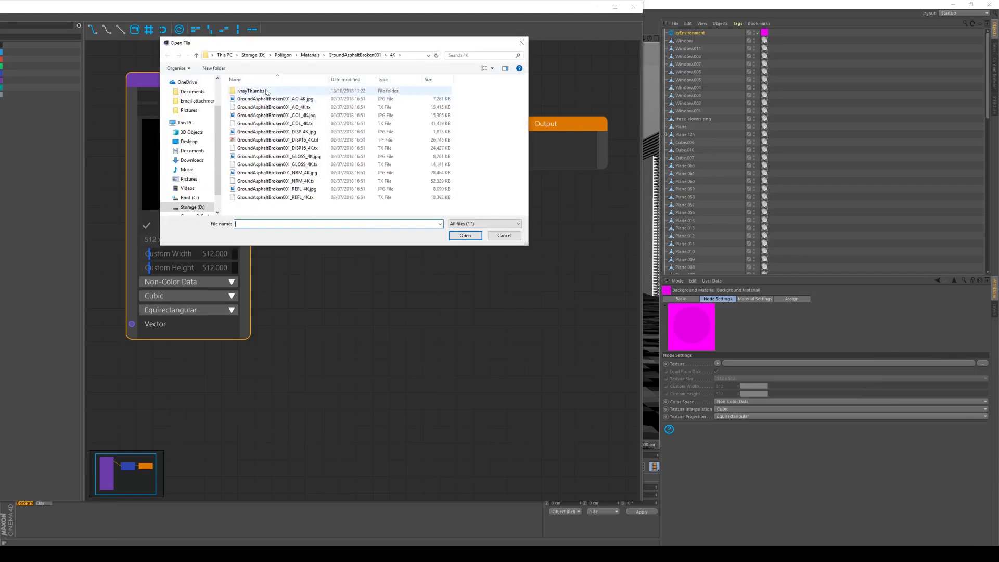
click(294, 55)
click(291, 55)
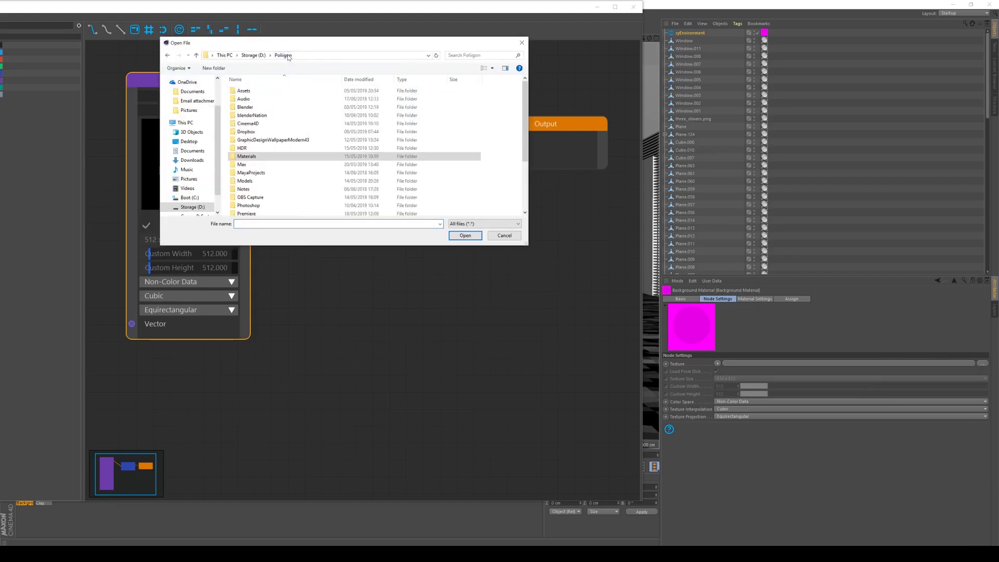
double_click(312, 148)
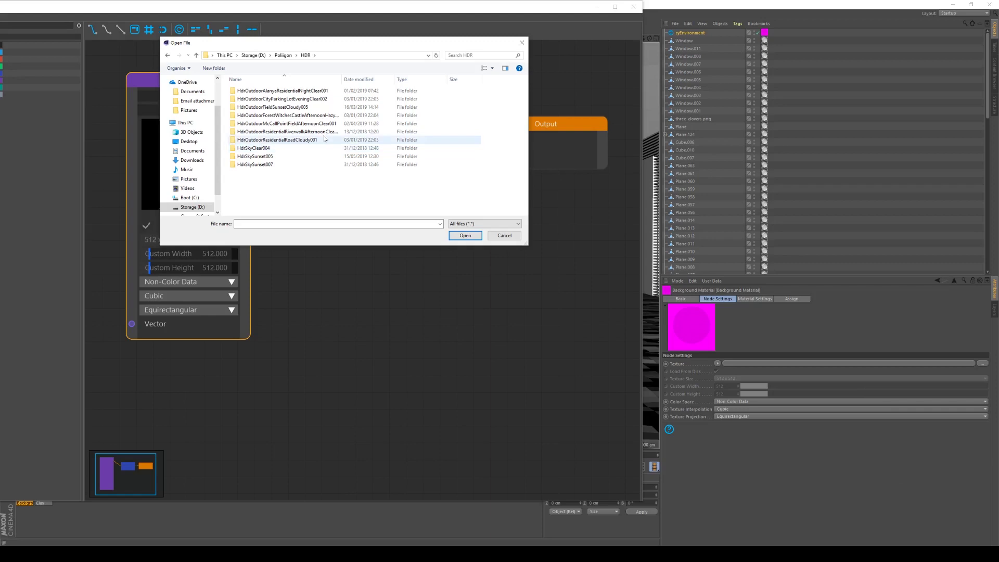
double_click(277, 132)
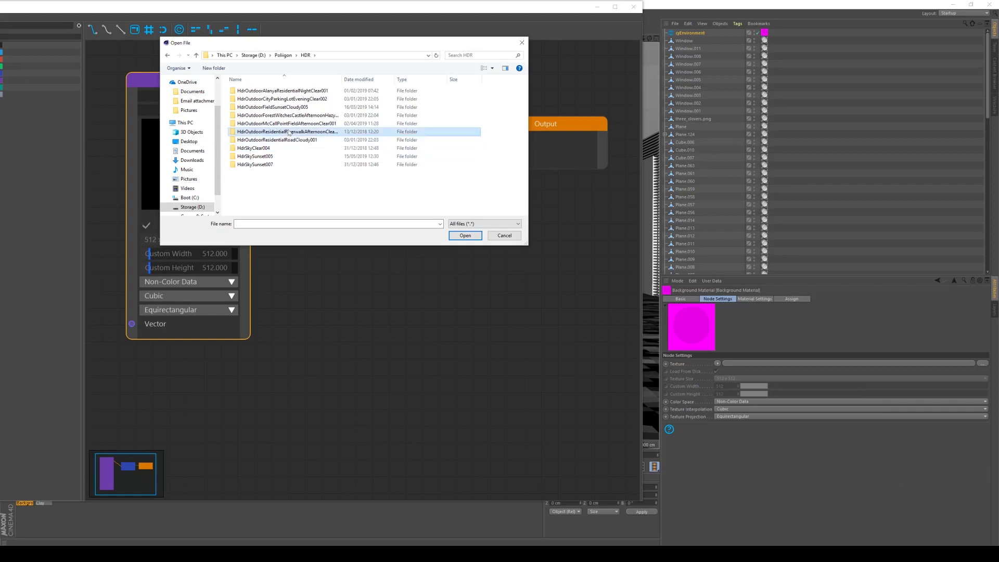
right_click(332, 176)
mouse_move(332, 175)
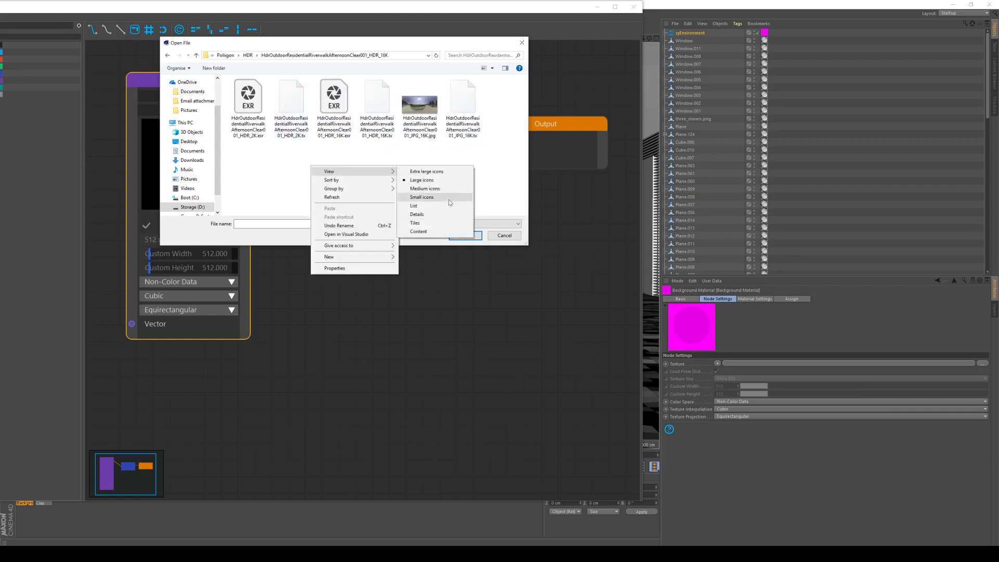
click(445, 206)
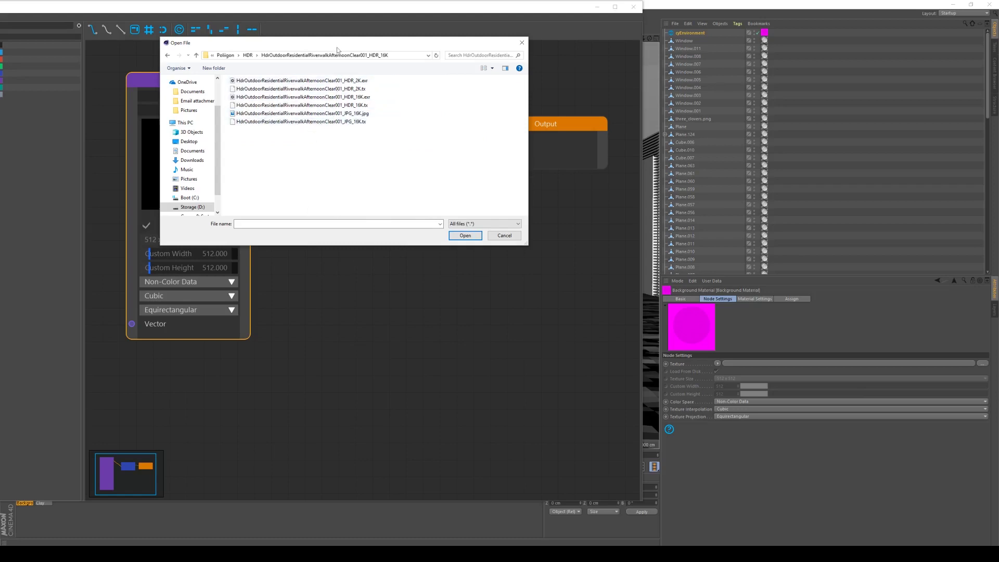
Step: Select HdrOutdoorResidentialRiverwalkAfternoonClear001_HDR_16K.exr and open it
drag(339, 47, 446, 134)
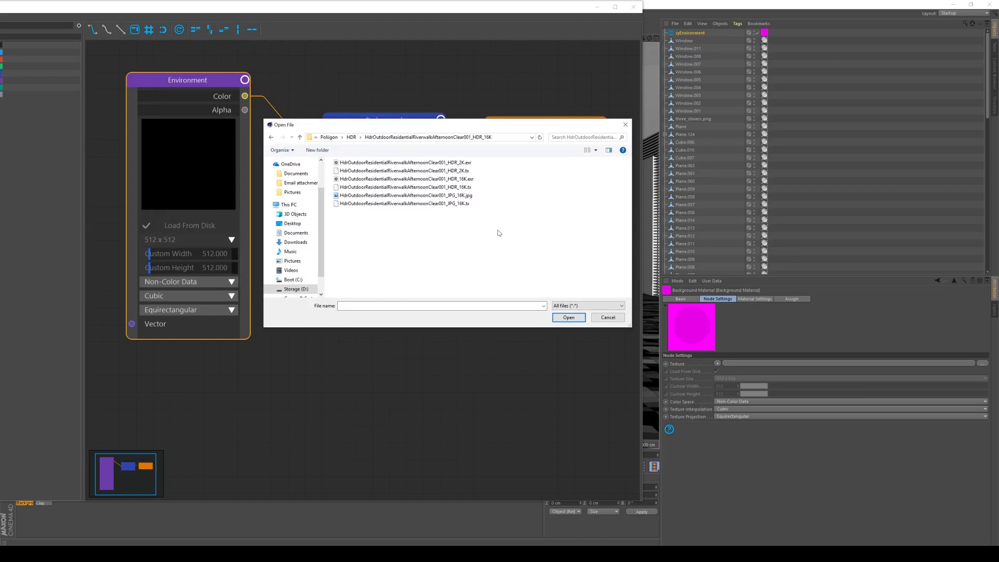
click(482, 179)
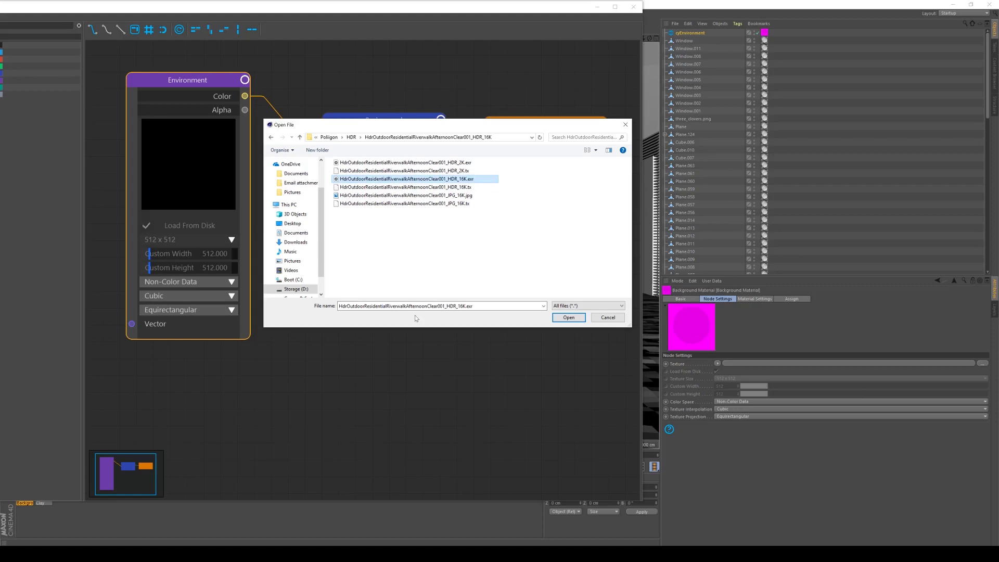
click(568, 317)
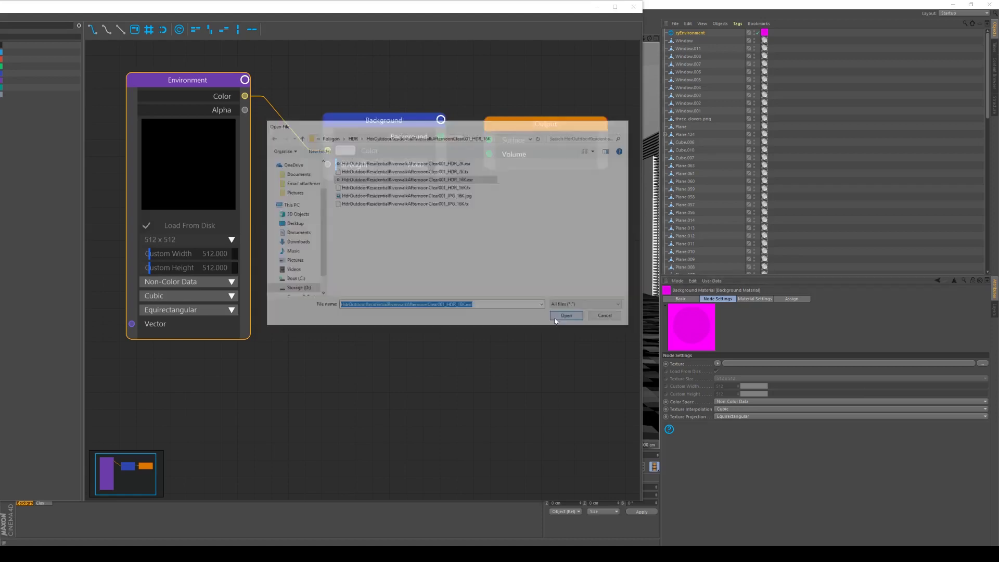
Step: Accept copying the 16K image into the project and move the Node Editor aside
click(541, 304)
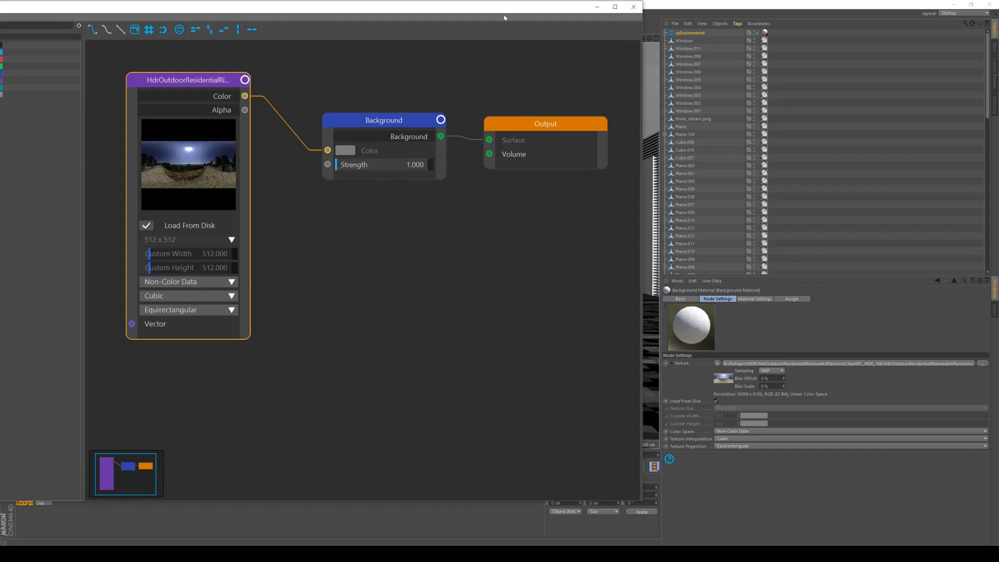
drag(505, 9, 686, 49)
Step: Close the Node Editor and render the house to the Picture Viewer with Shift+R
click(814, 50)
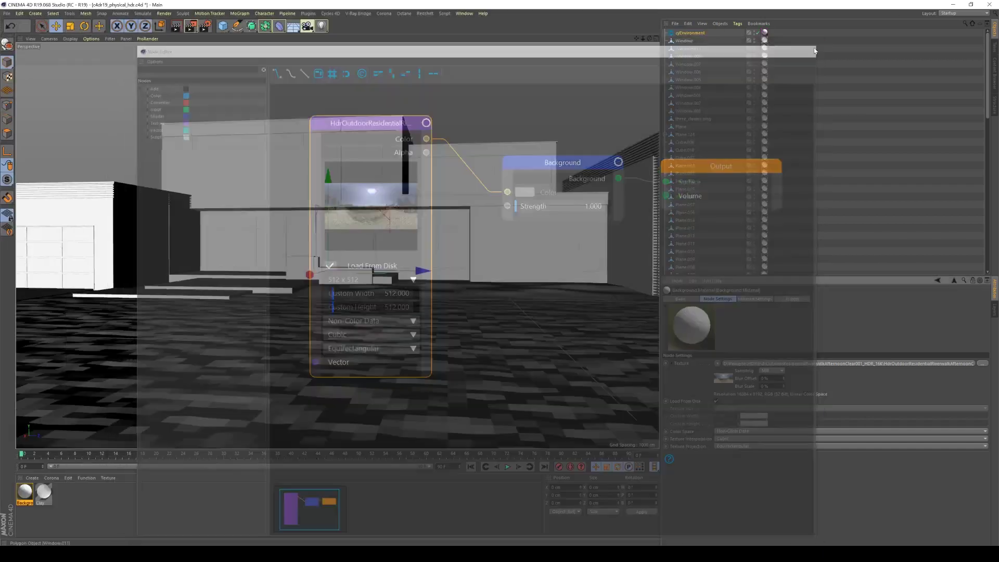
key(shift+r)
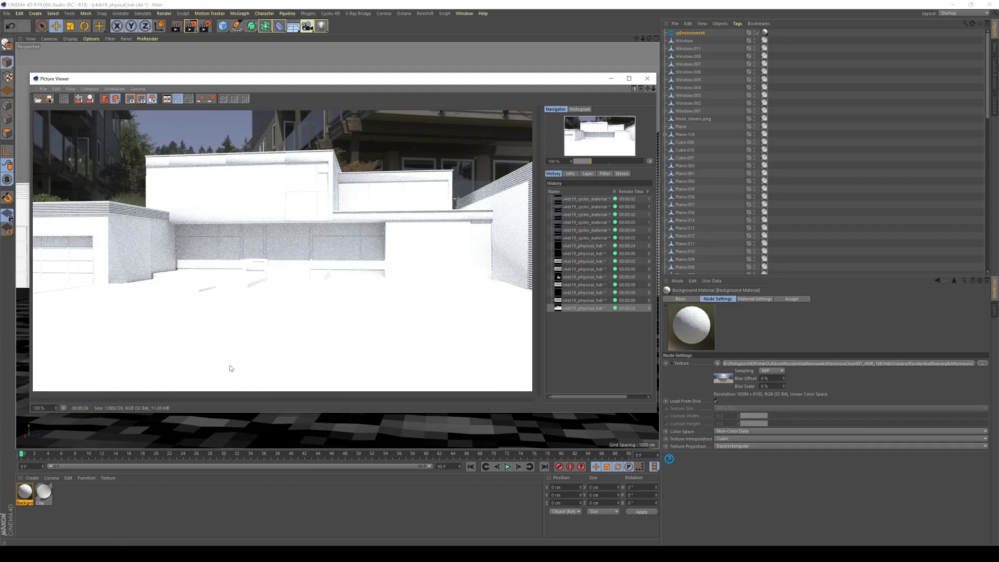
click(604, 174)
Step: Enable the Picture Viewer filter with Exposure at -0.7, then close the viewer
click(556, 190)
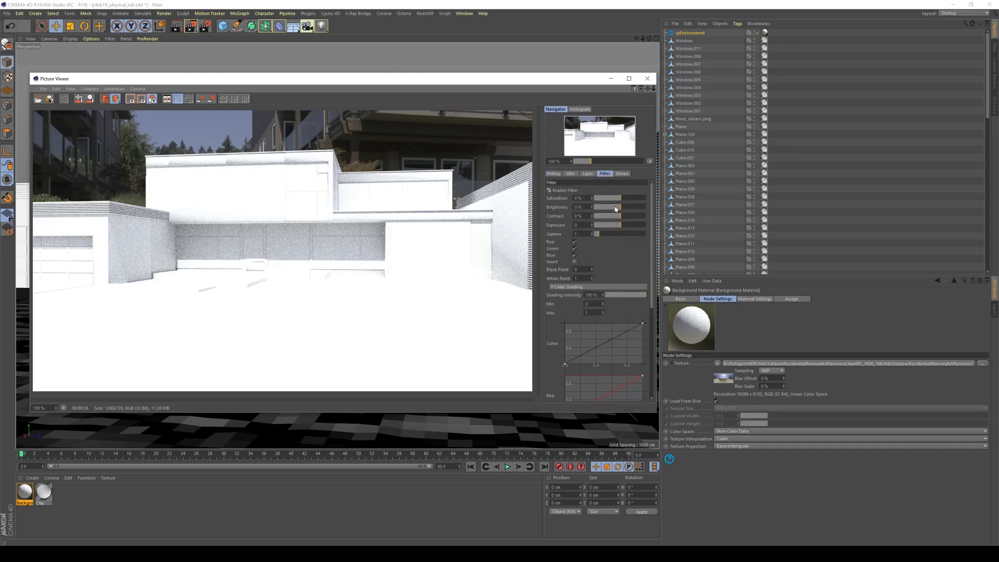
drag(617, 225, 623, 212)
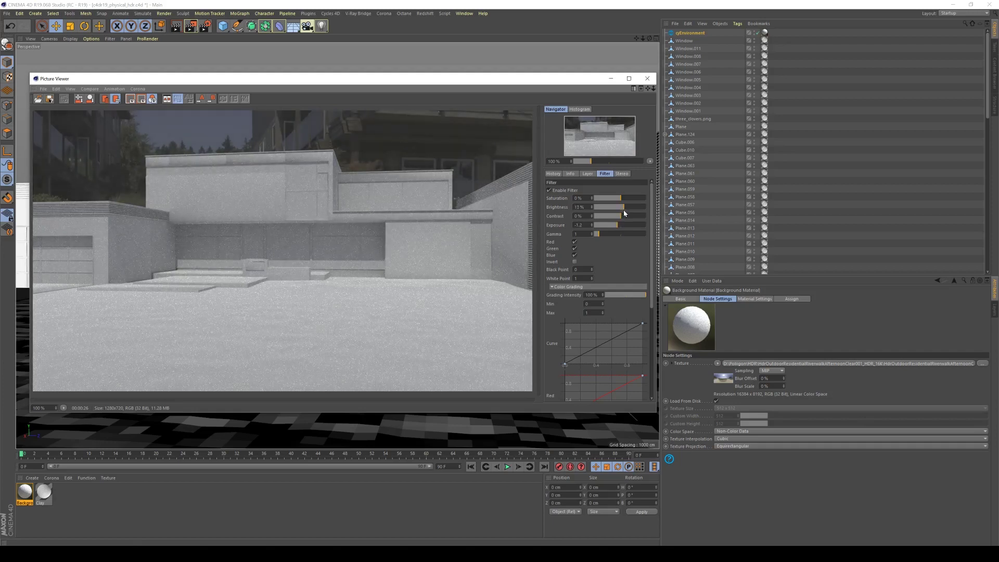
drag(618, 227, 624, 211)
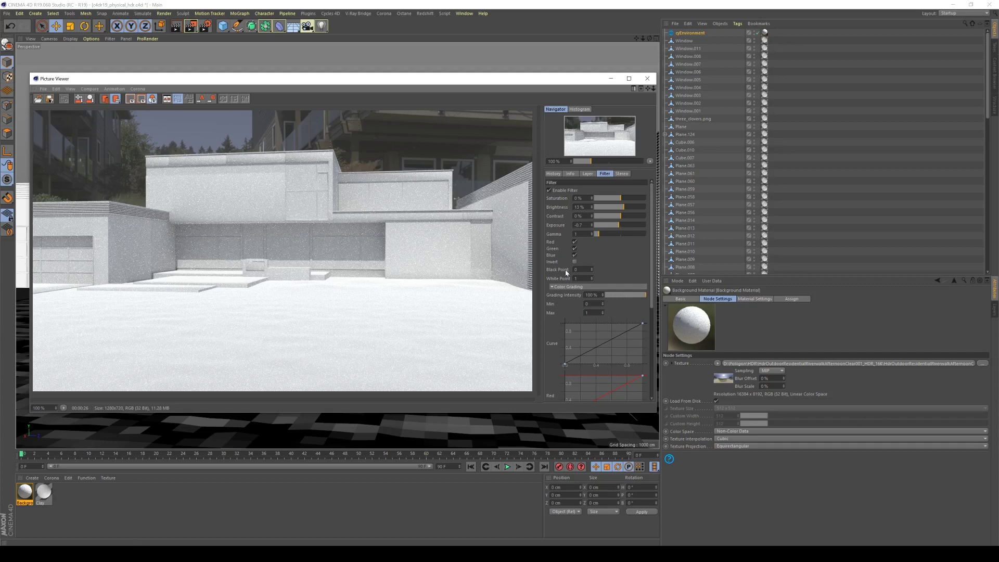
click(647, 78)
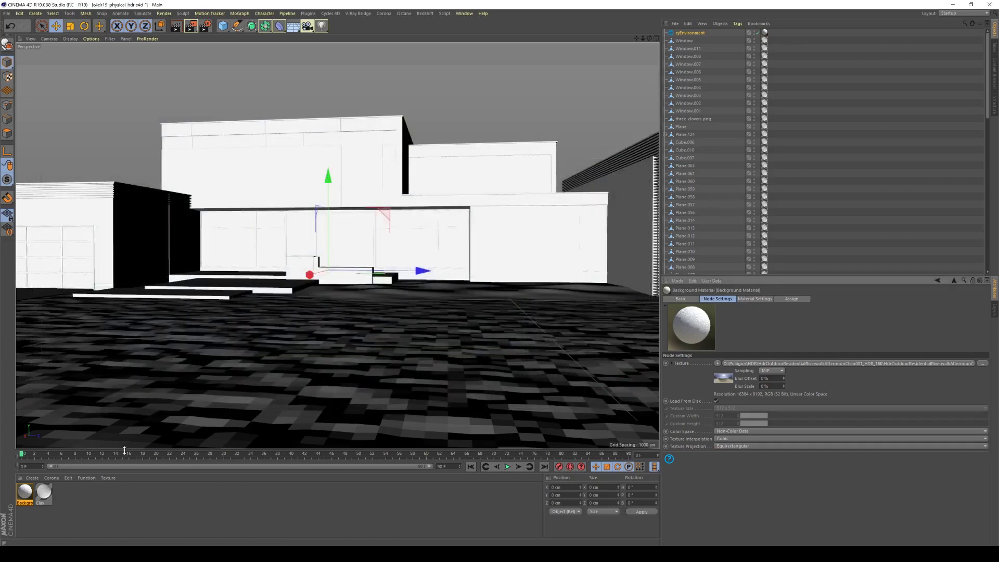
Step: Swap the Background texture to HDR_2K.exr, close the Node Editor, and render again
double_click(25, 491)
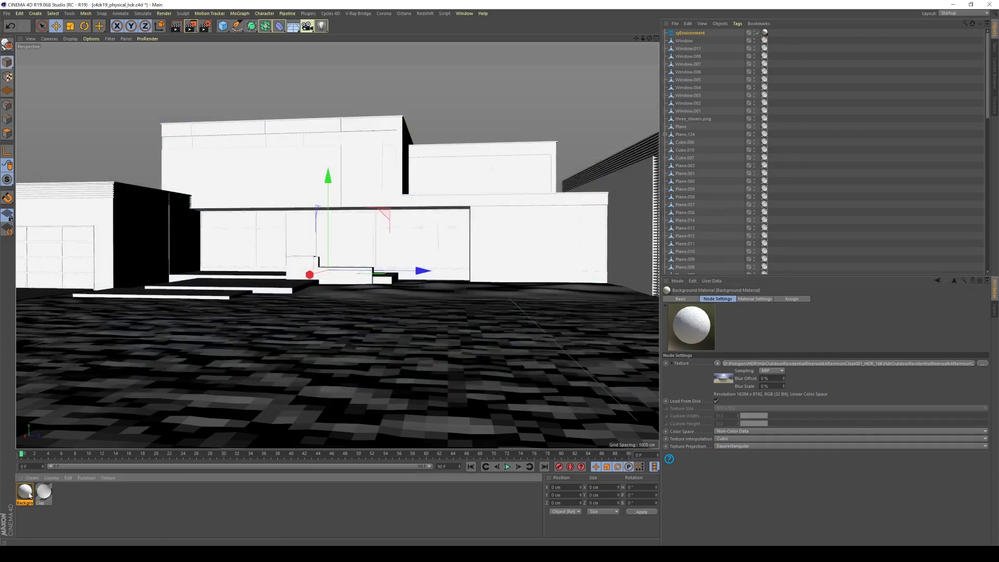
drag(423, 61, 231, 45)
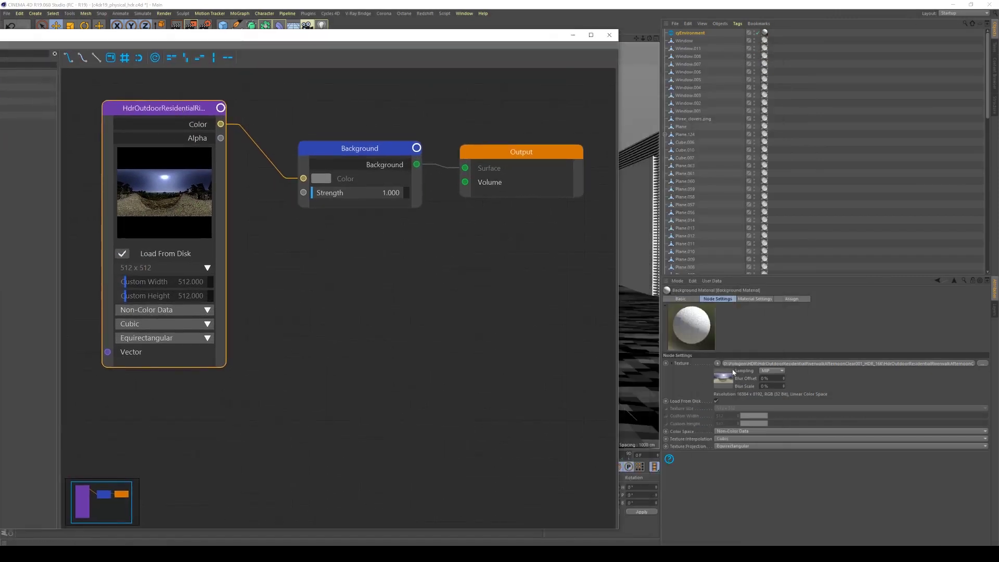
click(982, 363)
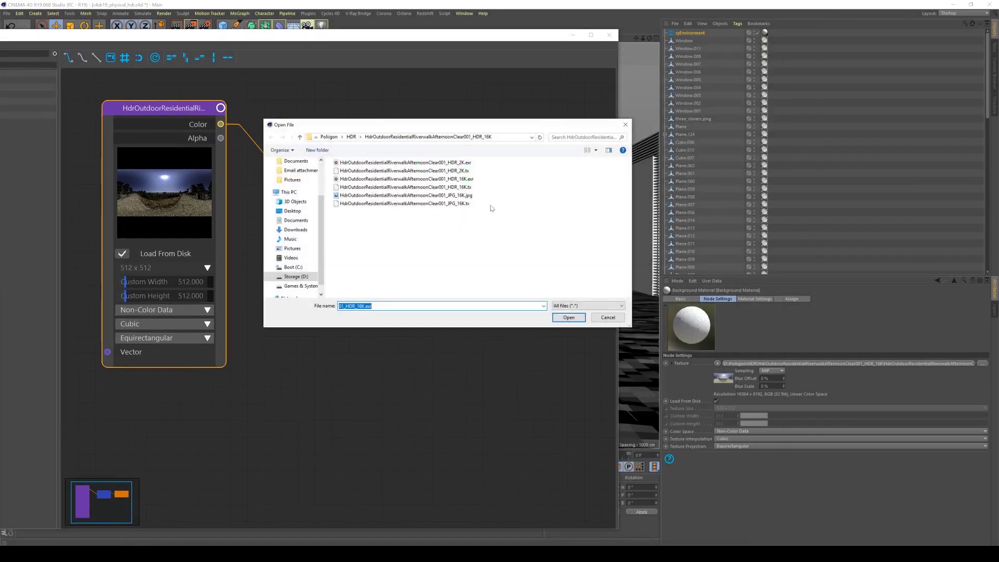
click(463, 163)
click(569, 317)
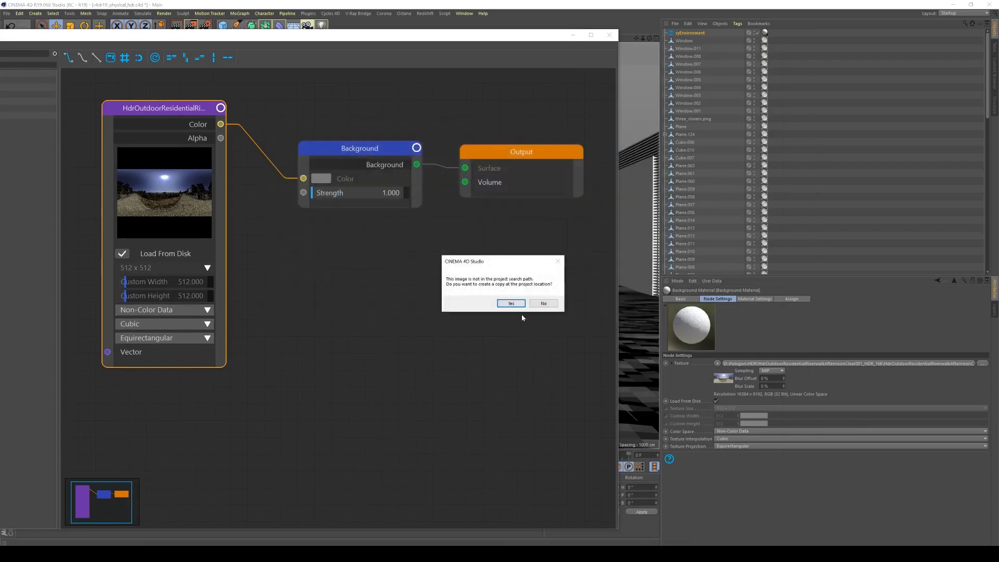
click(512, 301)
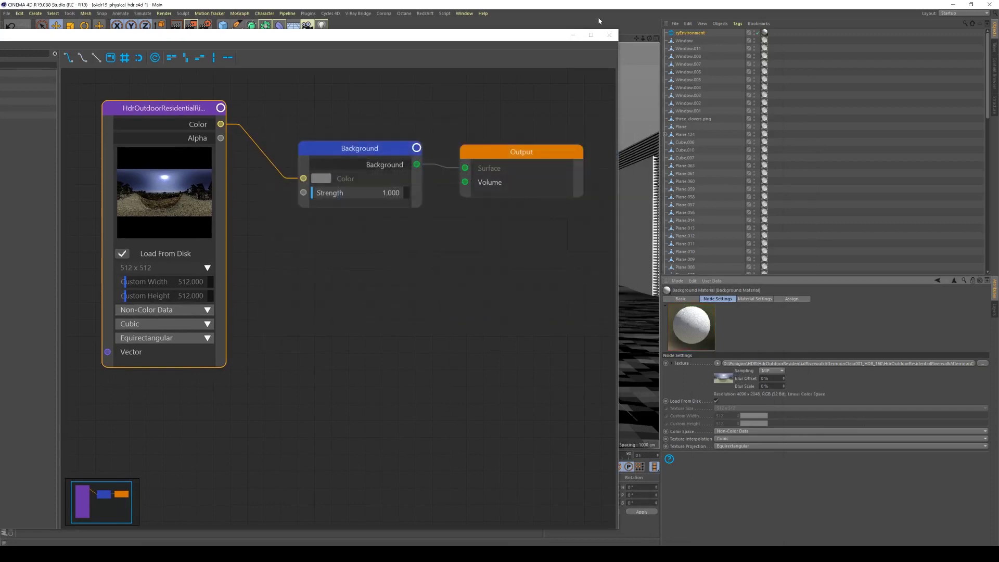
click(610, 35)
click(196, 30)
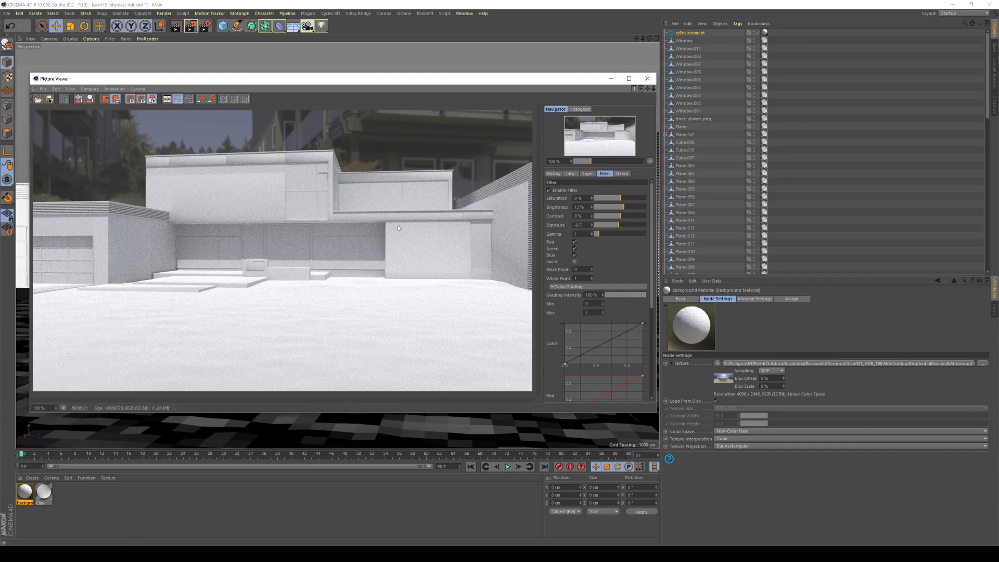
Step: Flip between the 00:00:26 and 00:00:21 History renders to compare, then close the Picture Viewer
click(553, 174)
click(584, 309)
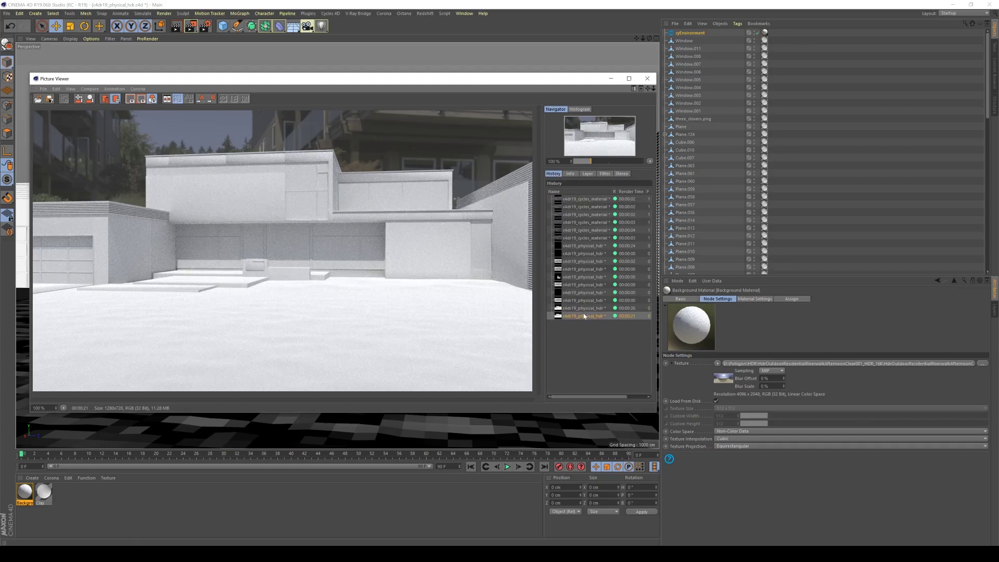
click(585, 315)
click(589, 308)
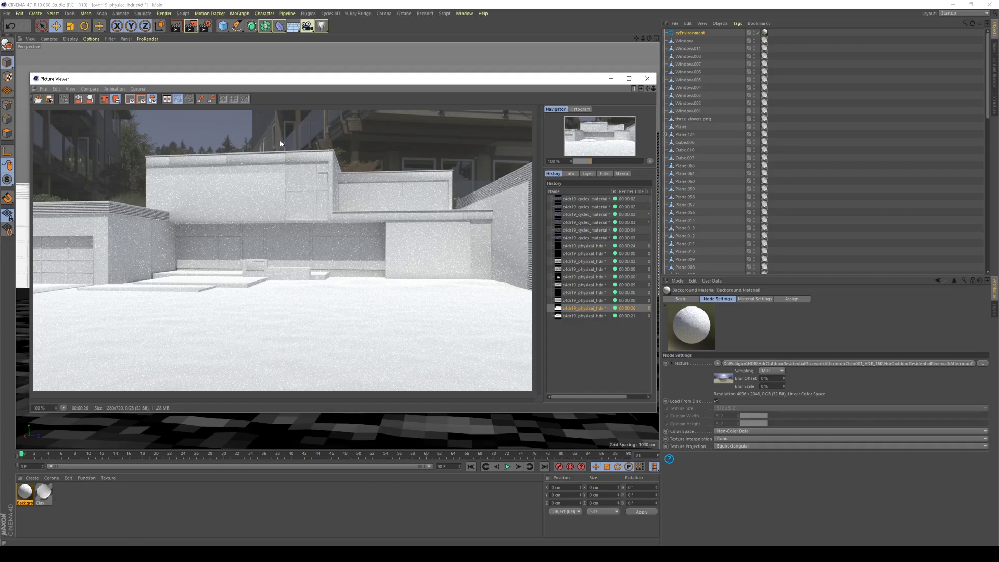
click(582, 317)
click(582, 310)
click(583, 318)
click(582, 309)
click(582, 317)
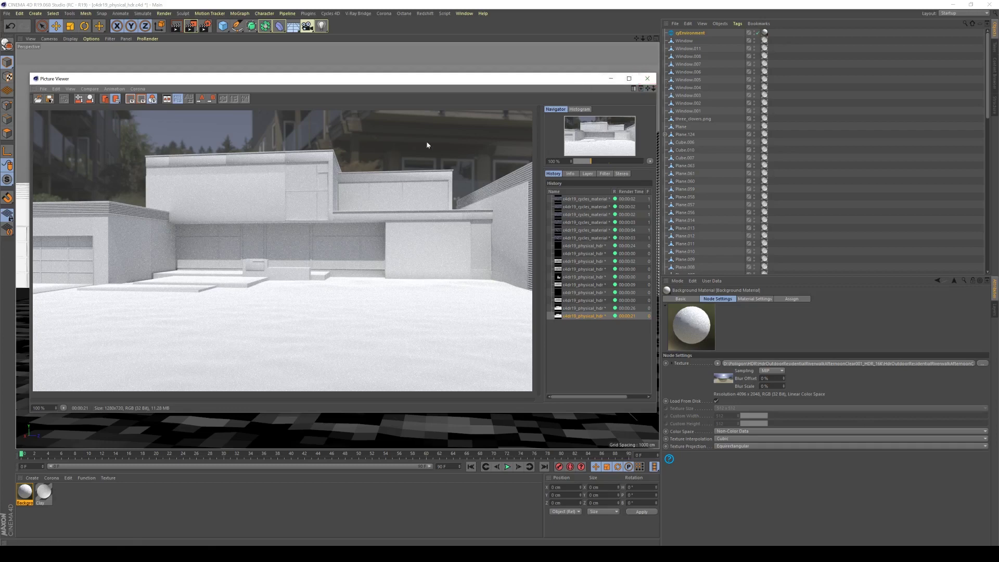
click(647, 78)
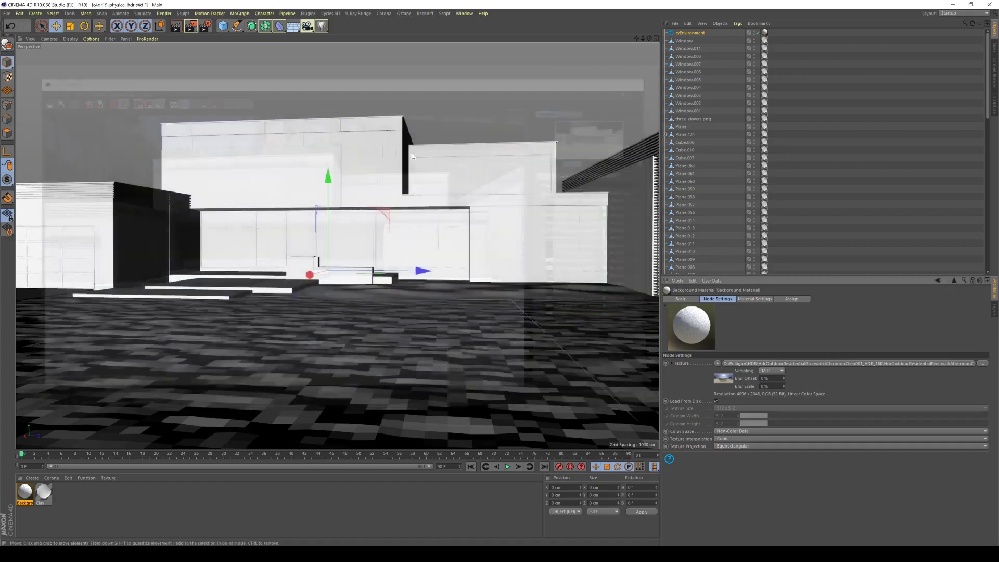
double_click(29, 498)
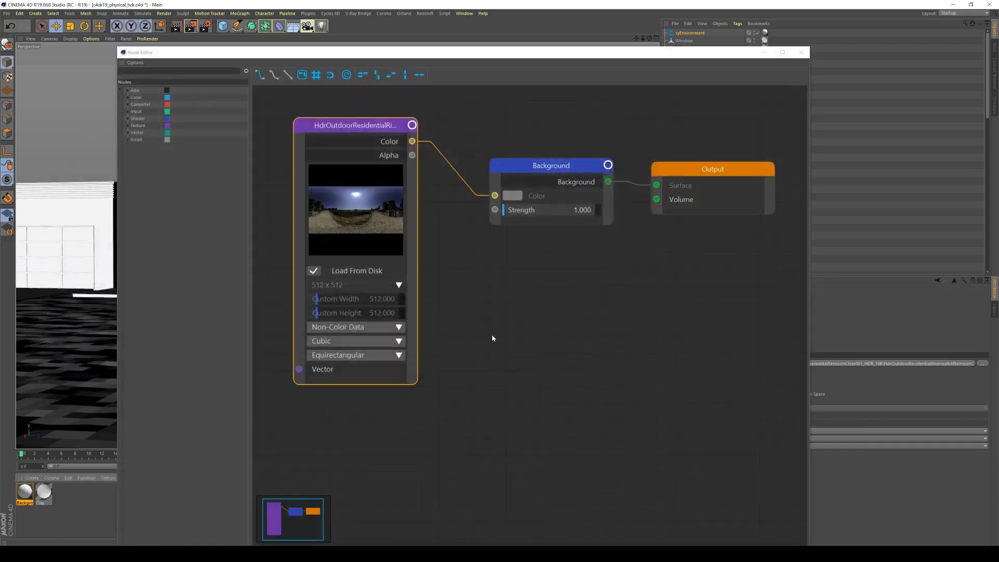
Step: Add a Mapping node and wire its Vector output into the HDR node's Vector input
click(128, 133)
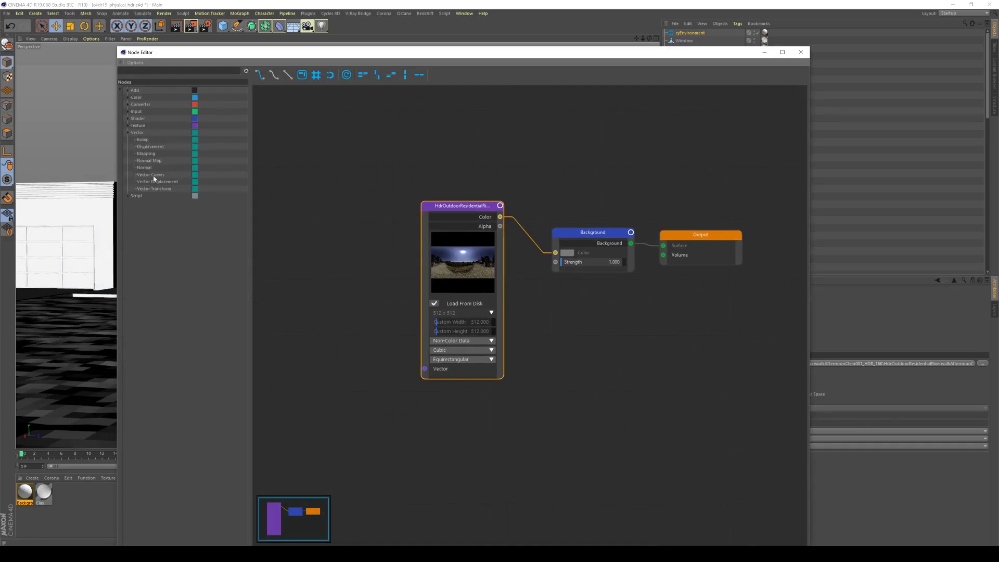
drag(151, 154, 187, 231)
drag(401, 238, 425, 369)
middle_drag(350, 405, 598, 408)
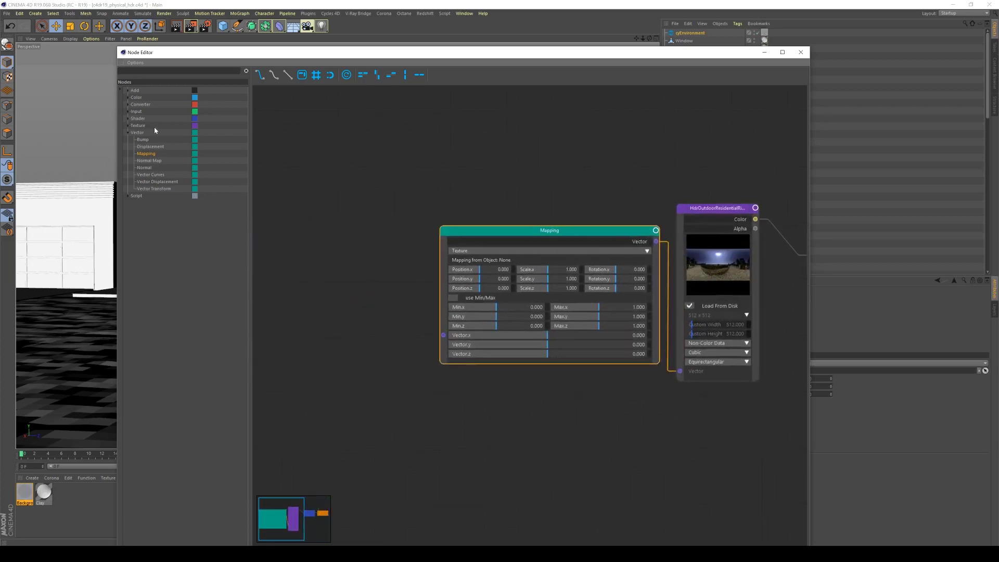
Step: Add a Texture Coordinate node to the left of the Mapping node
click(128, 126)
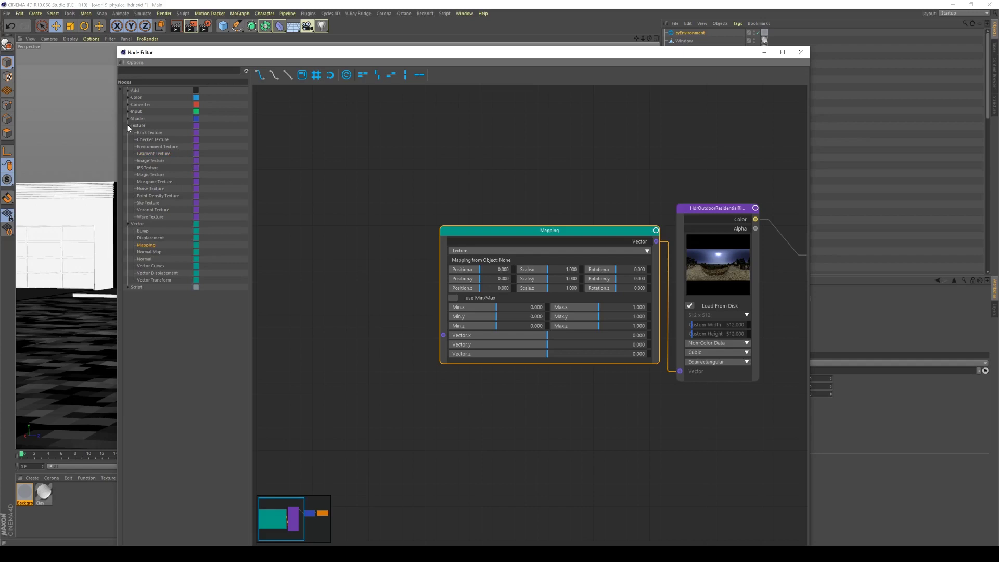
click(128, 125)
click(127, 111)
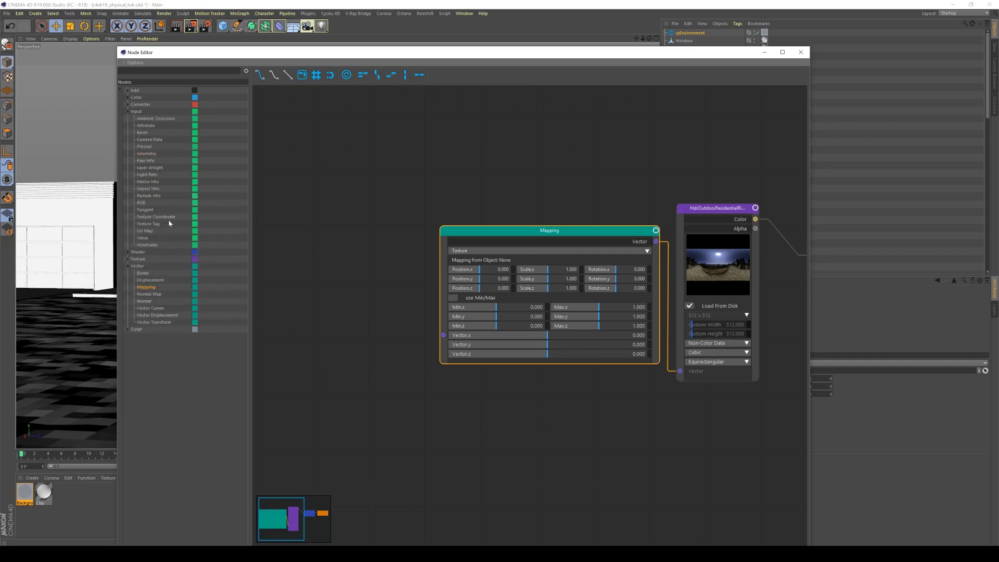
drag(167, 217, 443, 335)
Step: Reposition the Mapping node and raise its Rotation Z to spin the HDR
click(557, 241)
drag(567, 236, 530, 248)
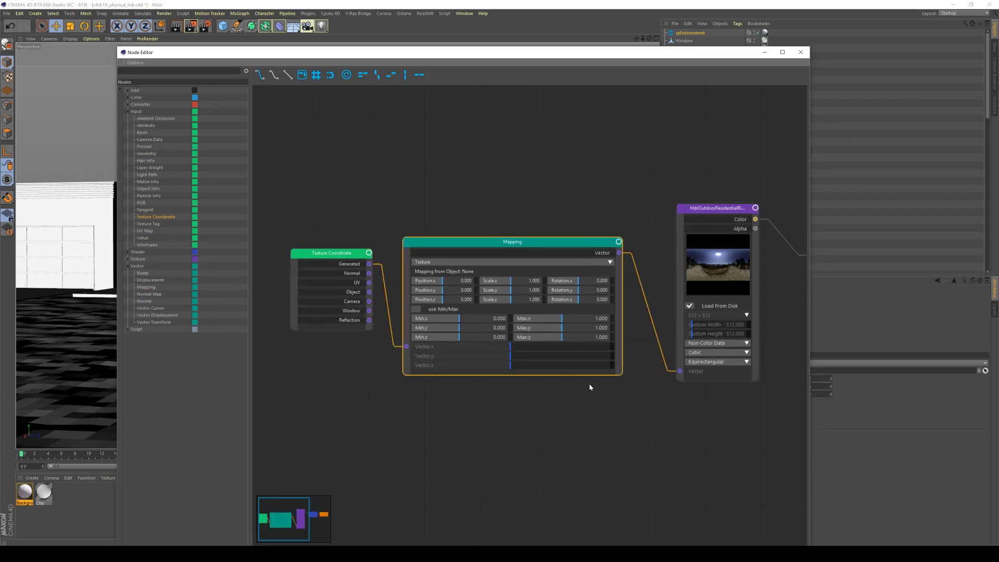
middle_drag(590, 386, 543, 343)
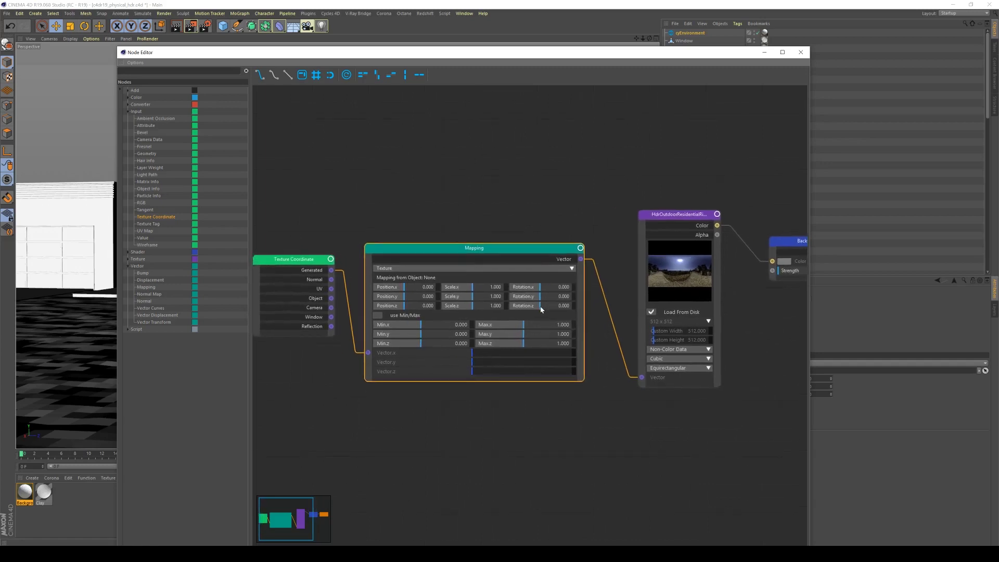
drag(541, 309, 566, 311)
Step: Test-render the background, stop it, and adjust the environment Mapping's Z rotation toward 2.915
click(192, 26)
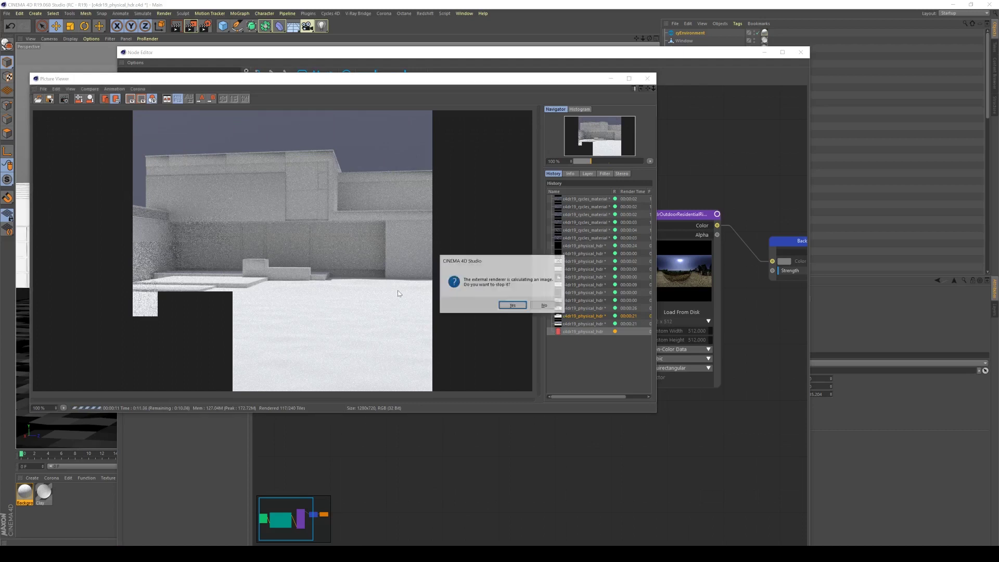
click(525, 305)
click(647, 78)
click(547, 308)
drag(541, 313, 560, 296)
Step: Re-render to check the Y 57.641 / Z 2.915 rotation, stop it, and move the Node Editor aside
click(190, 26)
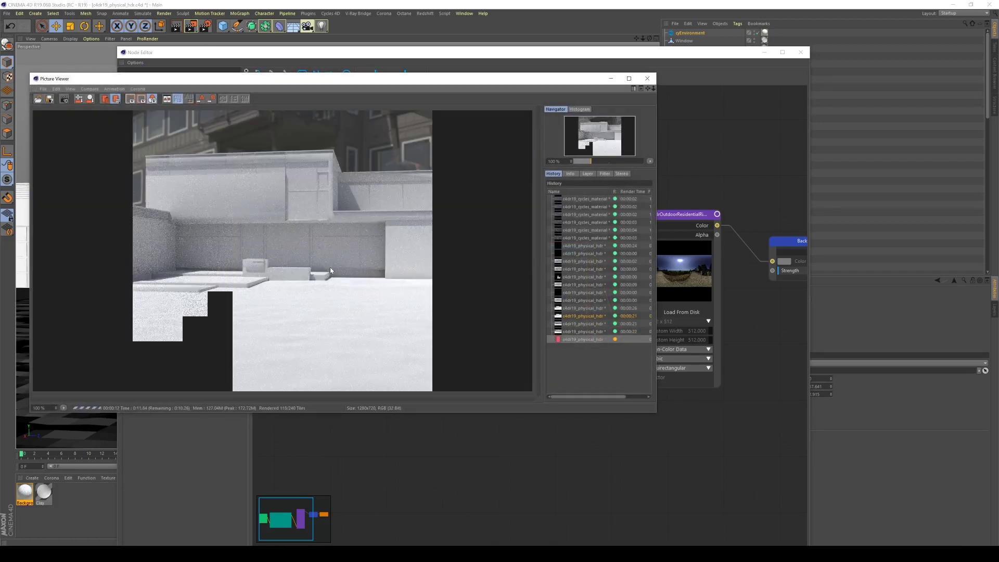
key(shift+r)
click(515, 307)
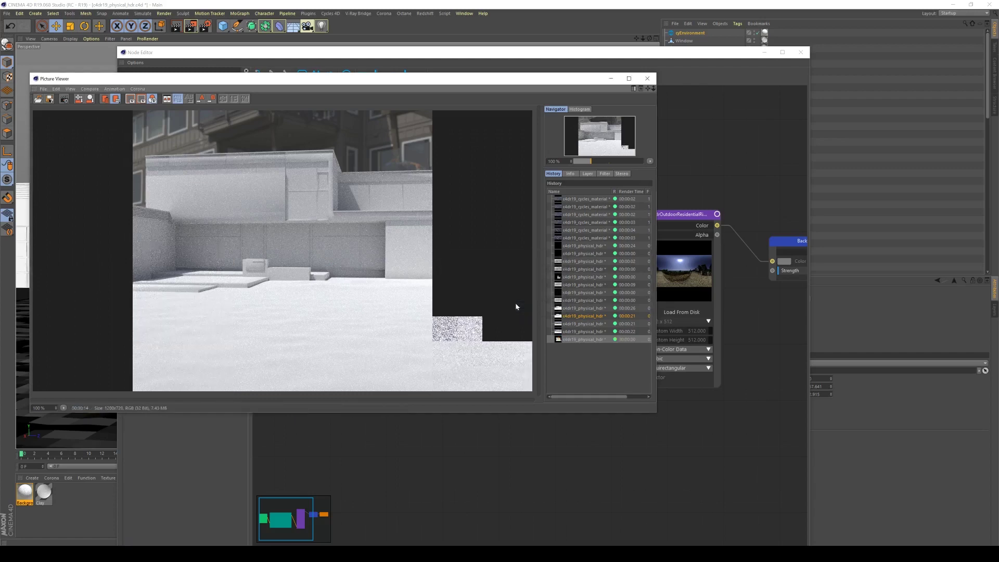
click(648, 79)
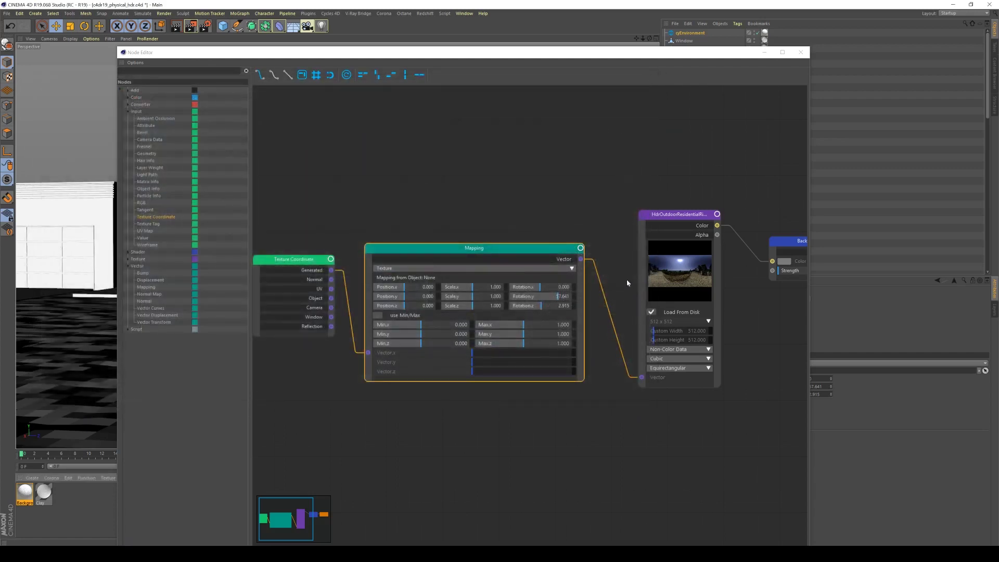
click(558, 258)
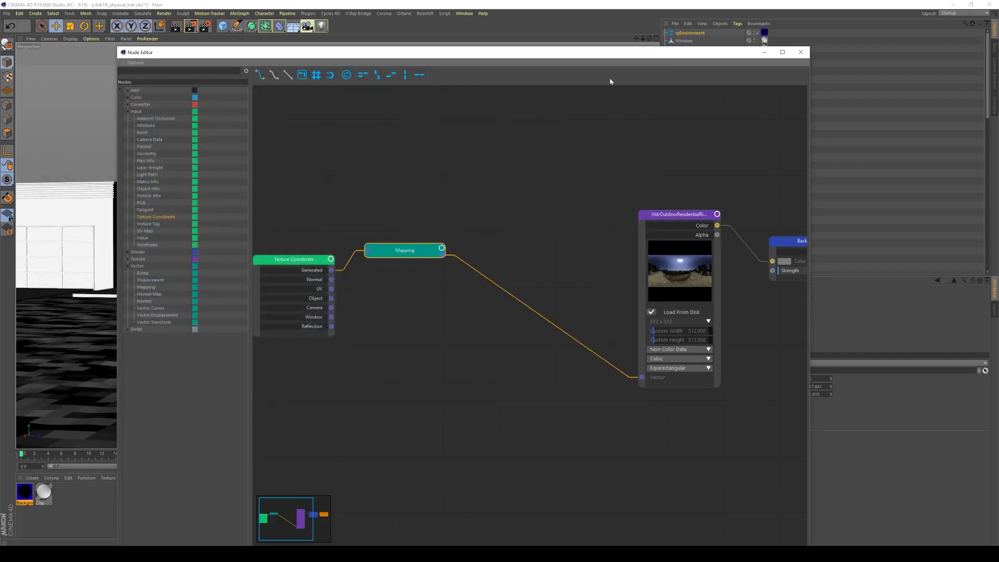
click(416, 253)
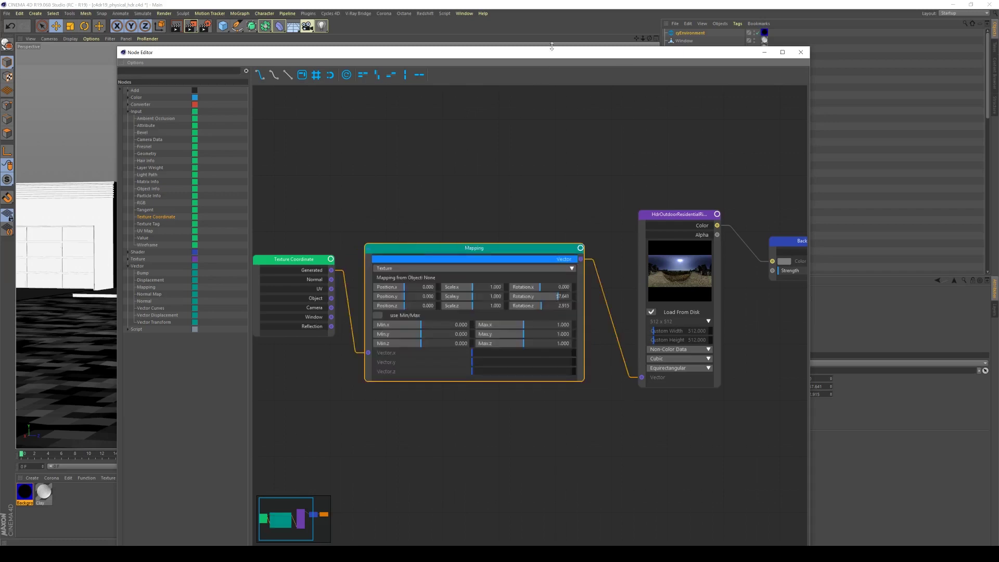
drag(551, 52, 402, 46)
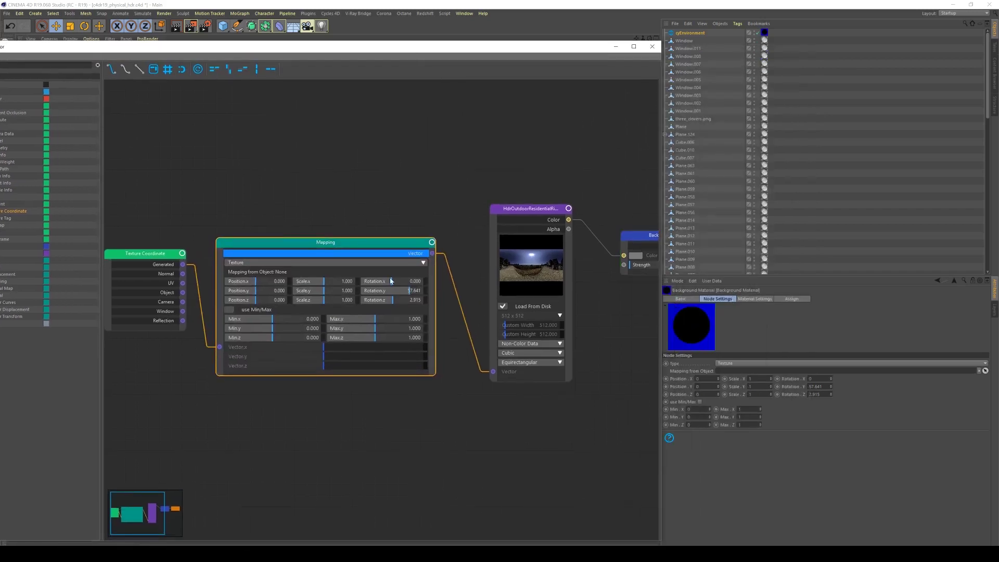
Step: Set the environment Mapping rotation to Z 0 and Y -45
click(815, 394)
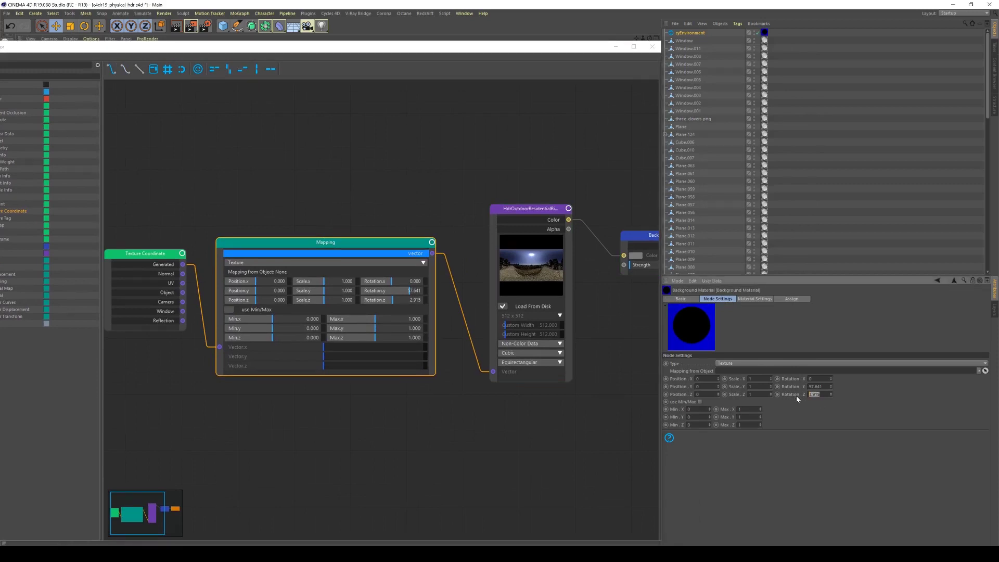
text(0)
click(816, 386)
key(BackSpace)
text(-45)
key(Return)
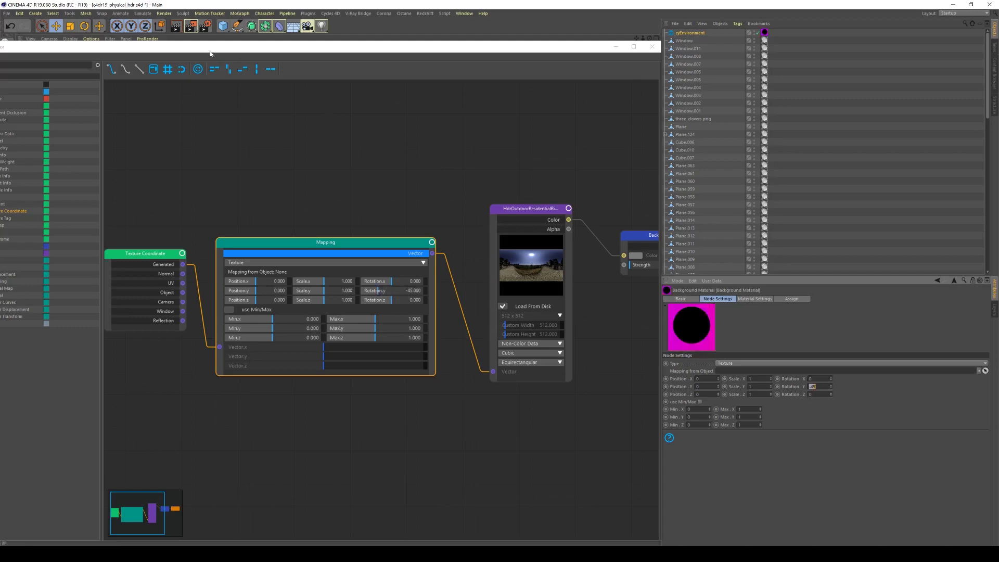
Step: Test-render at Y -45, then change Rotation Y to -90 and render again
key(shift+r)
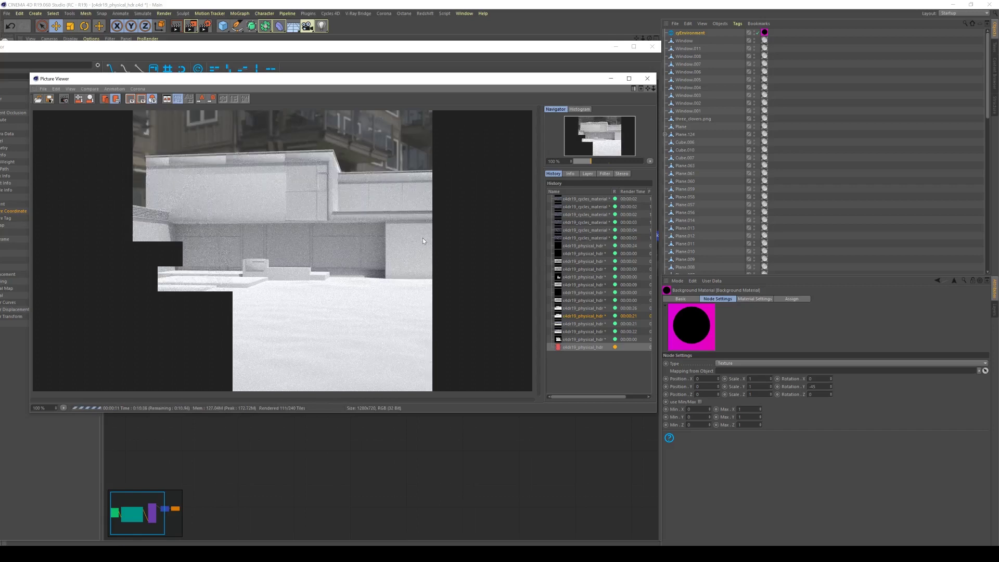
key(shift+r)
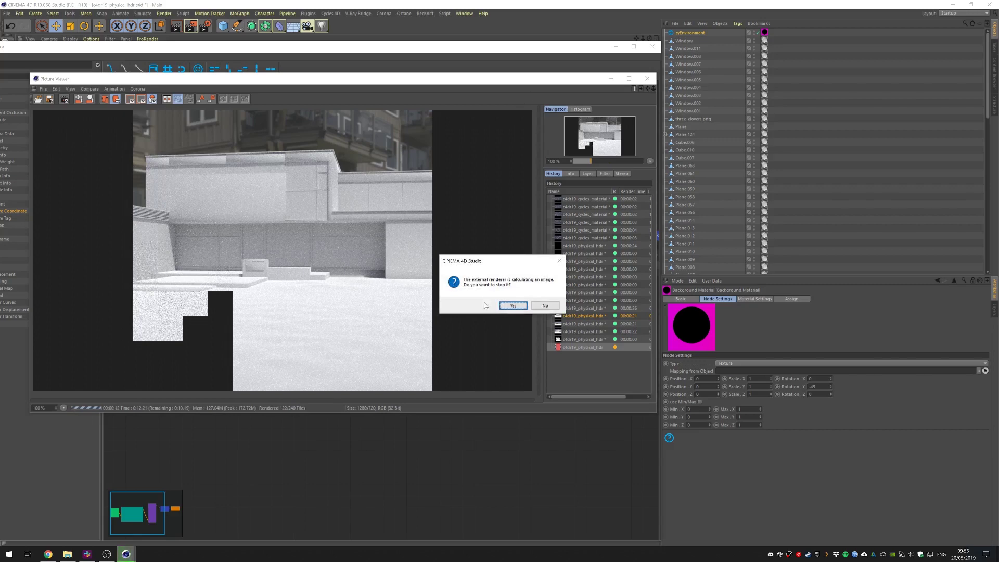
click(513, 306)
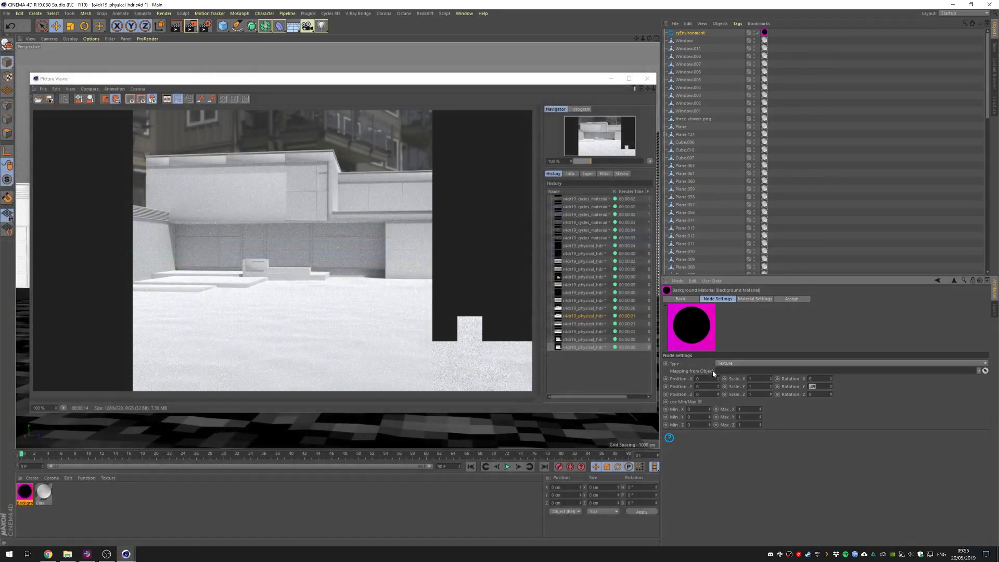
click(784, 411)
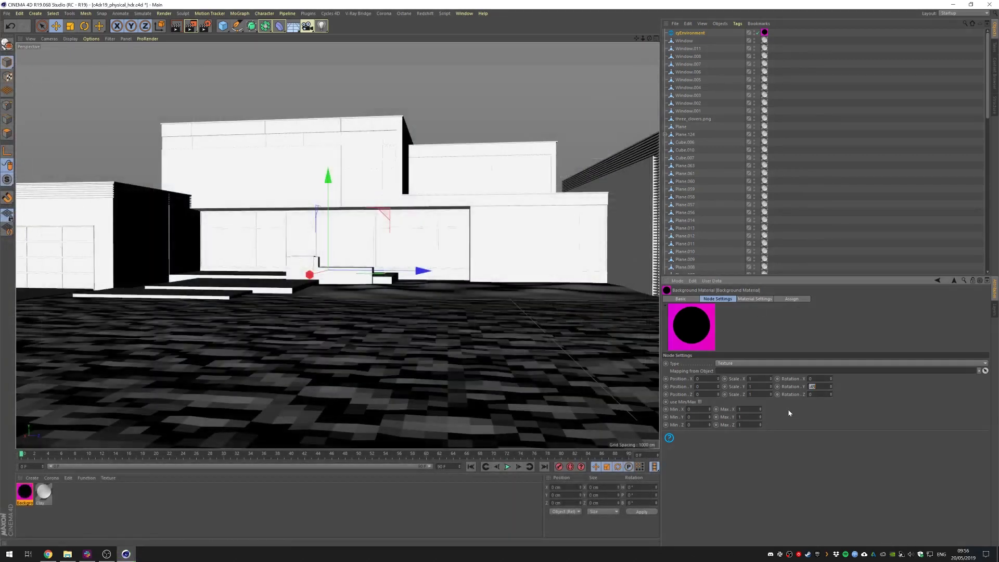
text(-90)
key(Return)
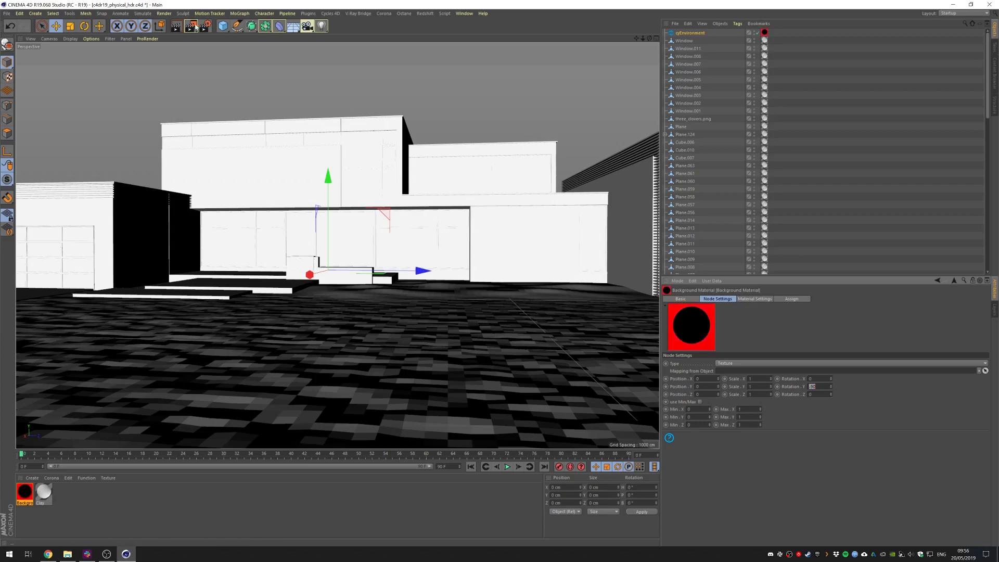
click(193, 26)
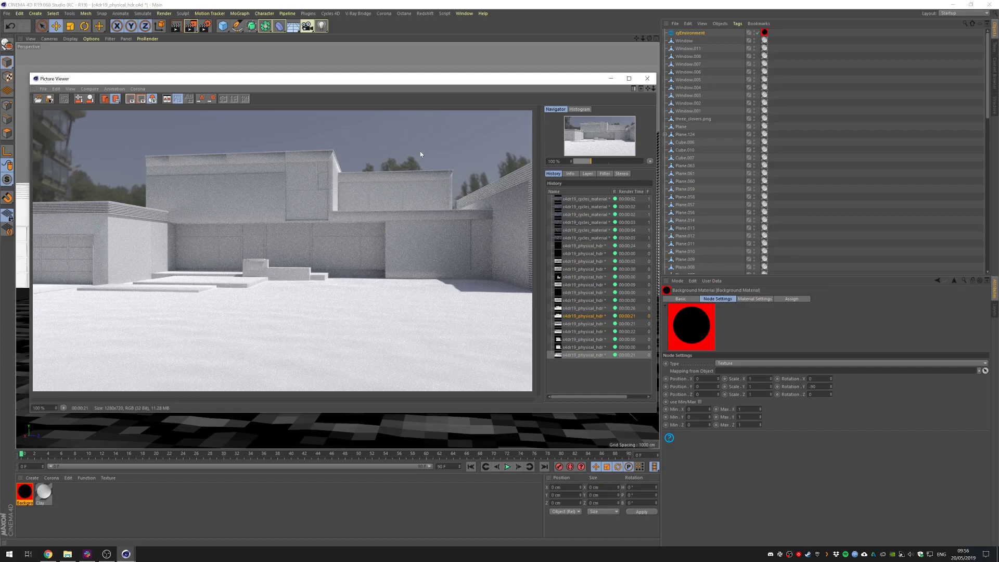
Step: Open the Background material's node graph and spread out the Output and Background nodes
click(647, 78)
double_click(30, 495)
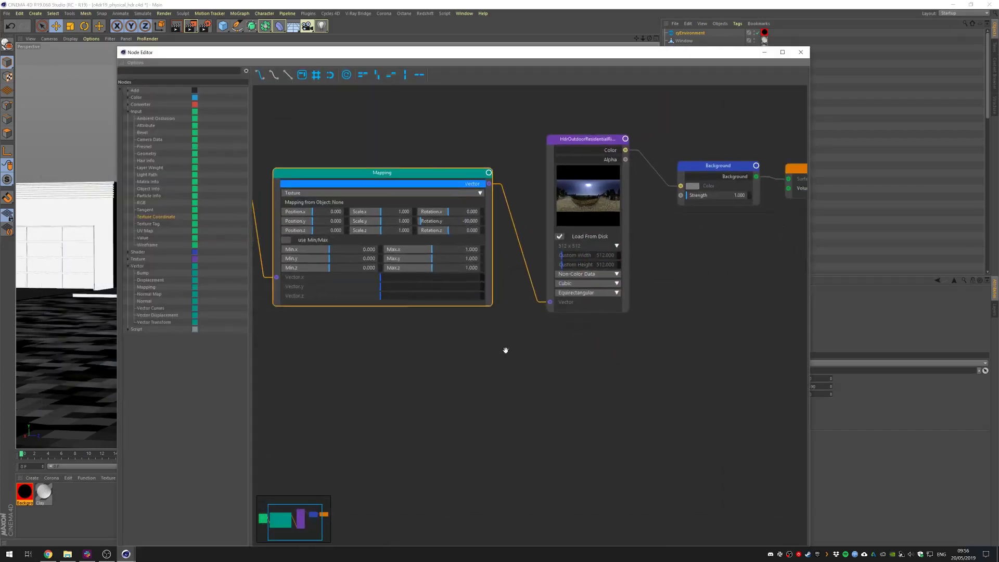
middle_drag(506, 350, 422, 342)
scroll(560, 350, down, 1)
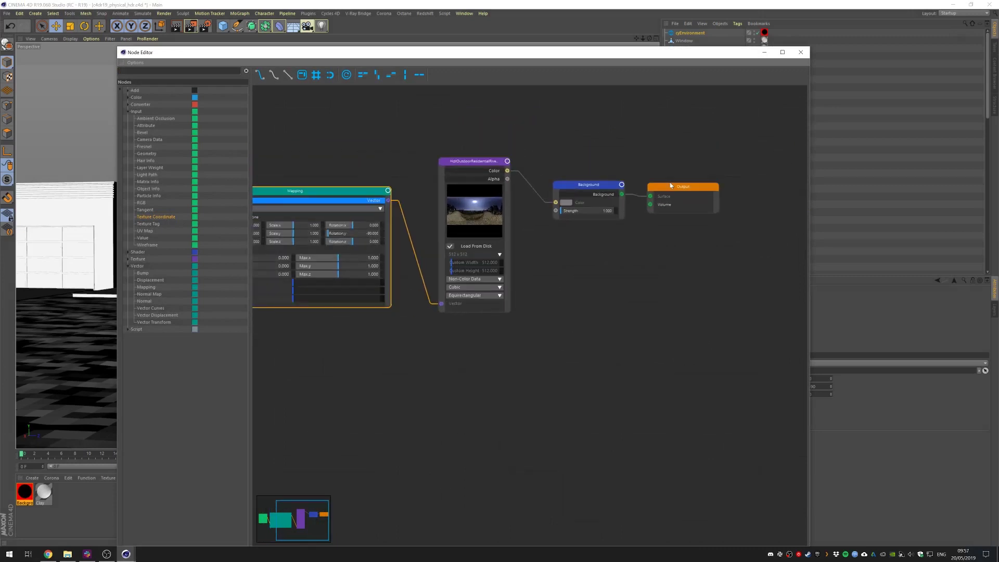
drag(670, 182, 751, 178)
drag(565, 188, 649, 185)
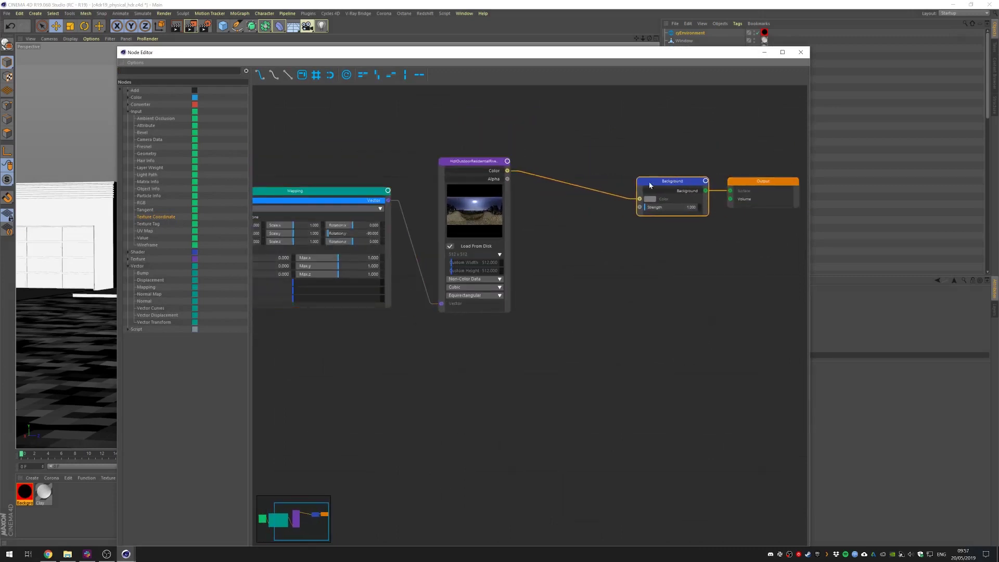
Step: Duplicate the HDR image and Mapping nodes, wiring Texture Coordinate through the new Mapping into the new image
click(467, 163)
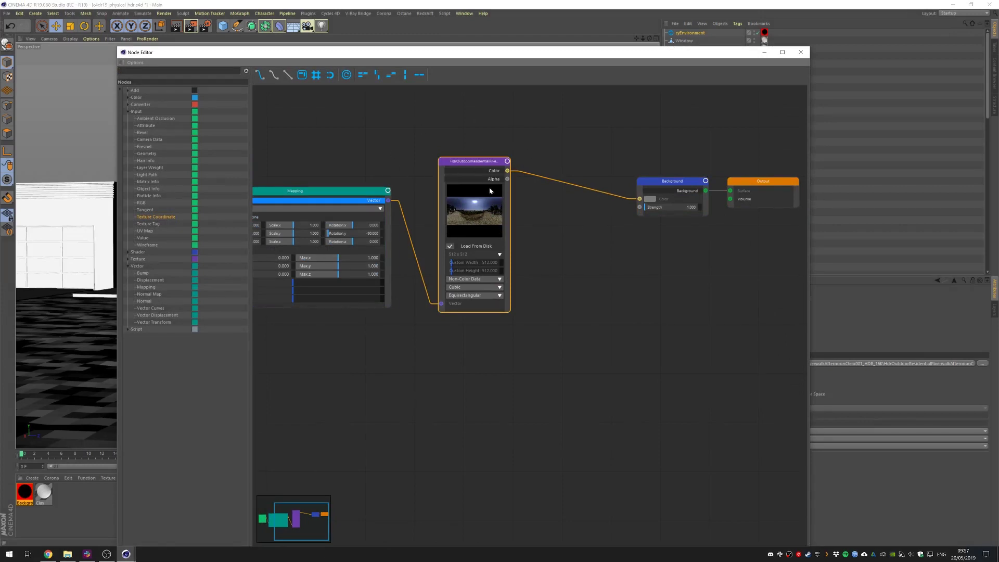
ctrl+drag(505, 176, 505, 341)
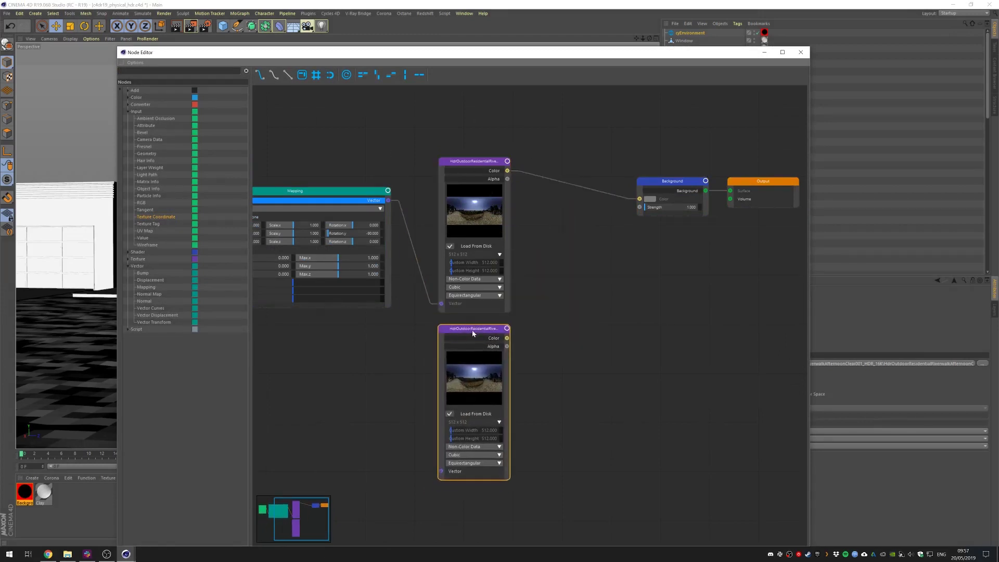
scroll(579, 339, down, 3)
click(382, 236)
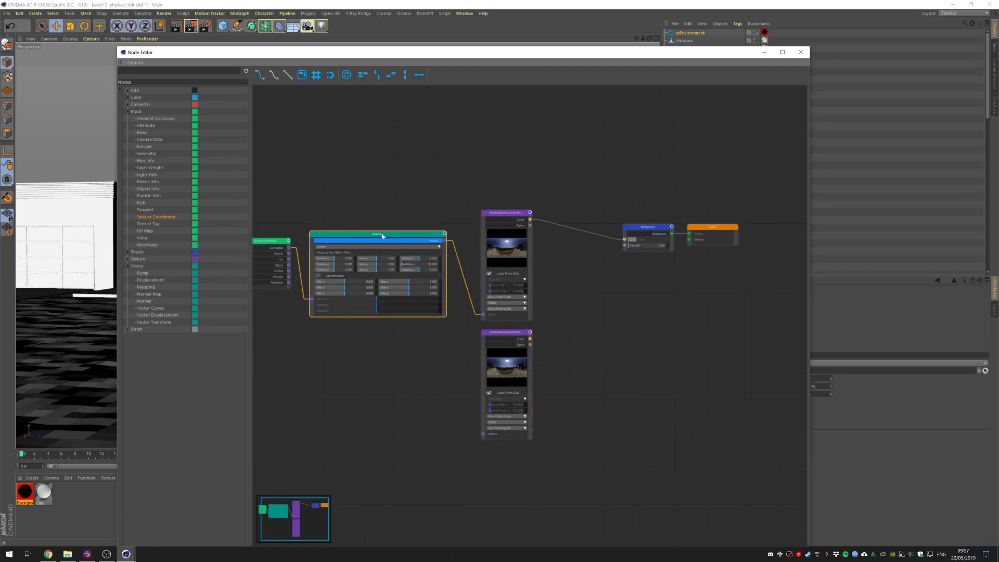
ctrl+drag(381, 236, 385, 342)
drag(289, 248, 315, 406)
drag(447, 347, 483, 434)
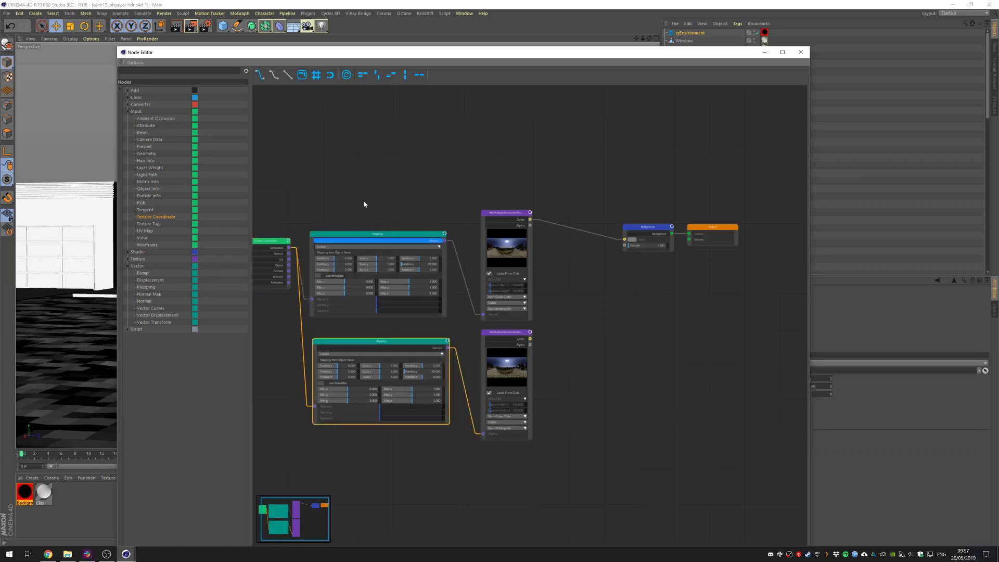
Step: Add a MixRGB node fed by the upper HDR colour as Color1 and the lower as Color2
click(129, 98)
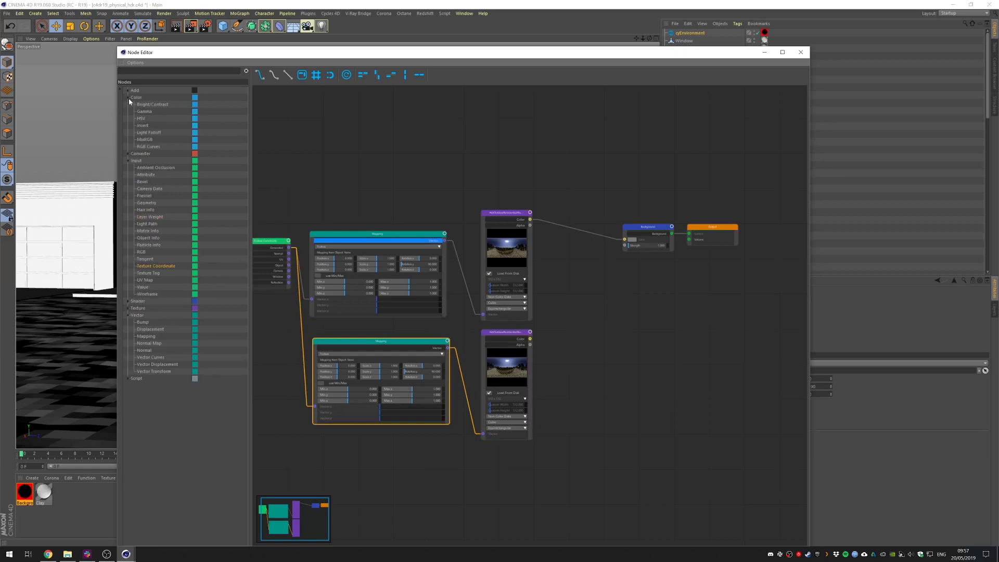
drag(143, 142, 575, 252)
drag(530, 219, 561, 280)
drag(530, 339, 562, 286)
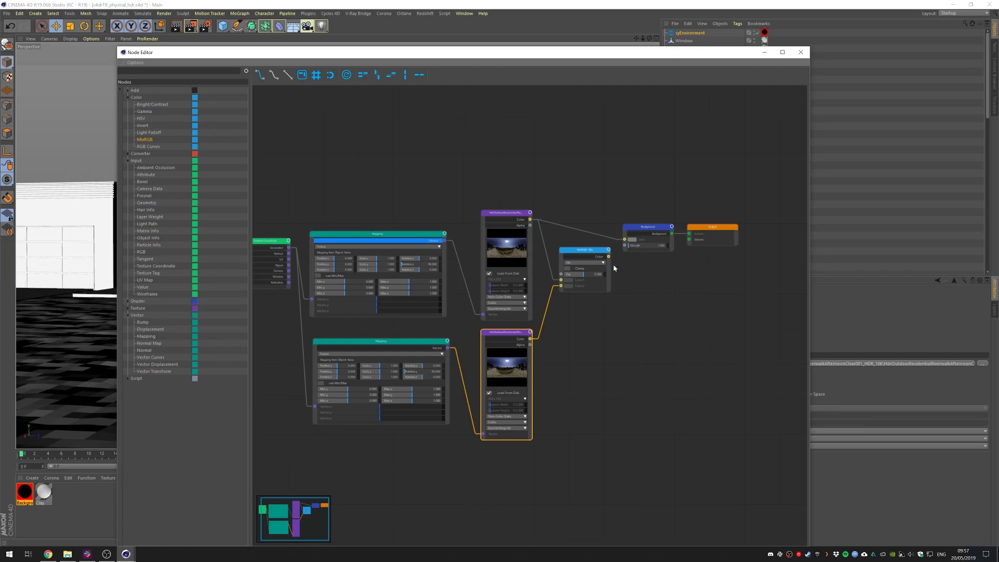
drag(509, 333, 508, 333)
mouse_move(502, 216)
mouse_down()
mouse_move(494, 213)
mouse_move(503, 213)
mouse_up()
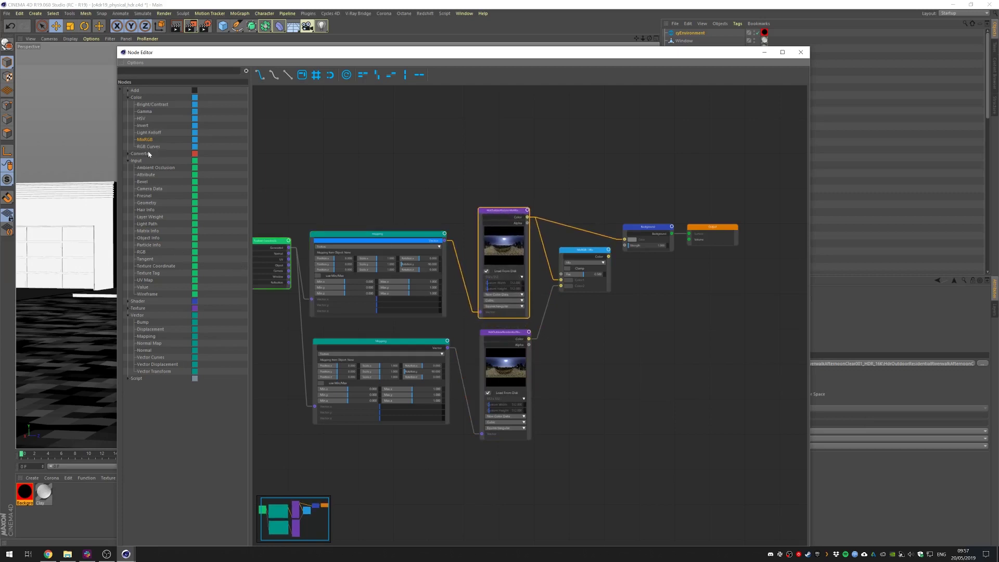
Step: Place a Light Path node above the image nodes and connect Is Camera Ray to MixRGB Fac
double_click(153, 224)
drag(314, 245, 494, 116)
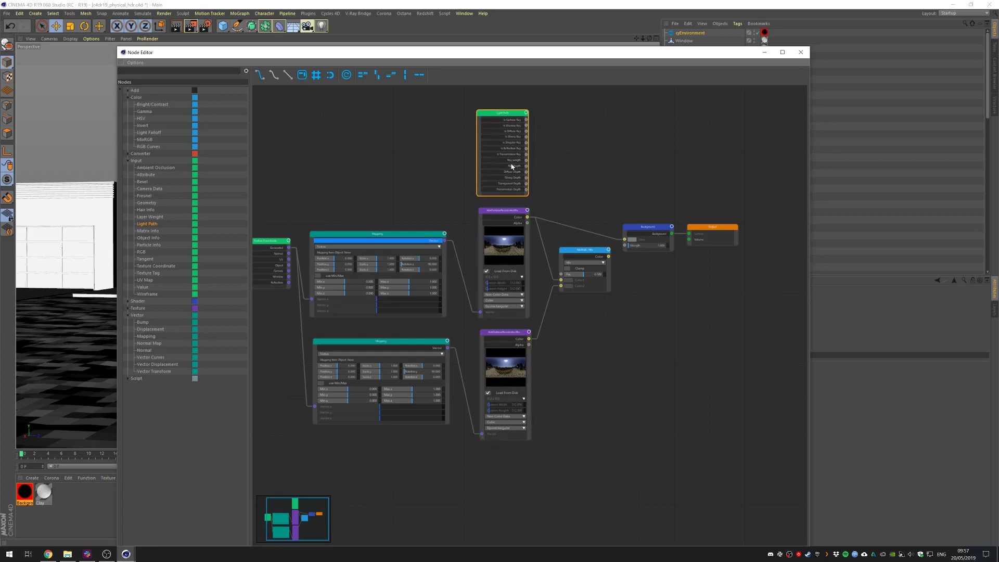
drag(527, 120, 625, 240)
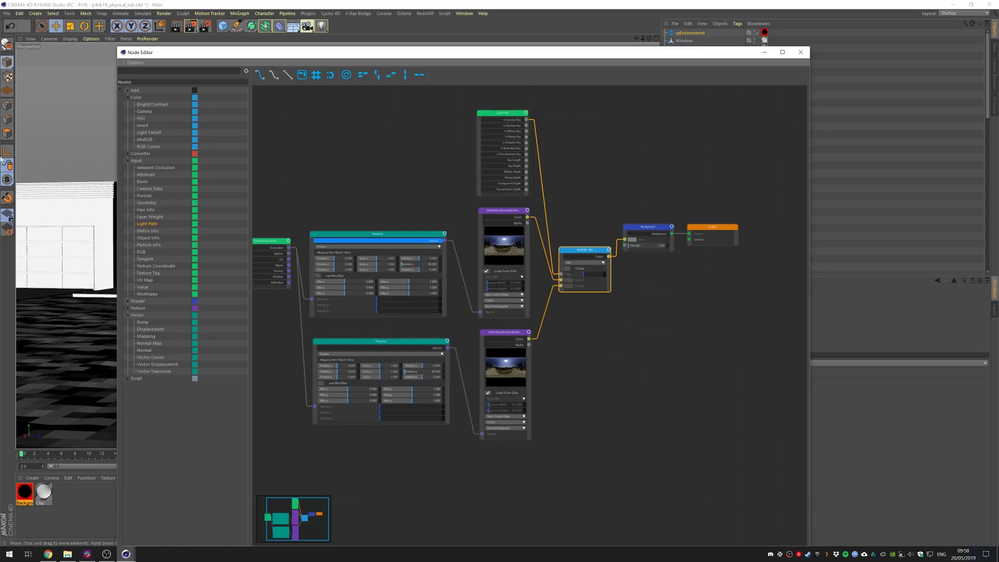
drag(508, 335, 503, 336)
mouse_move(496, 211)
mouse_down()
mouse_move(514, 208)
mouse_move(496, 208)
mouse_up()
click(518, 375)
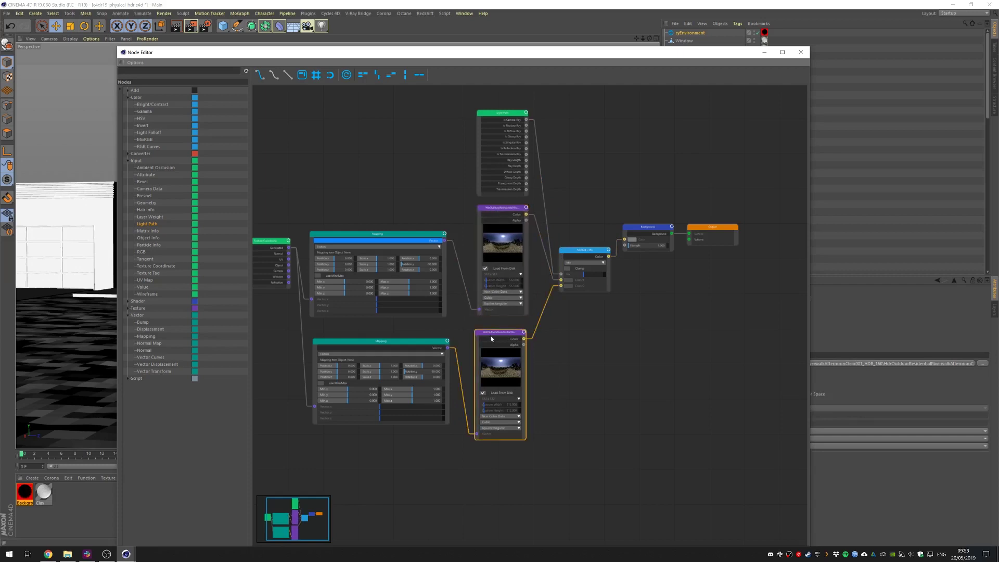
Step: Load HdrOutdoorResidentialRiverwalkAfternoonClear001_JPG_16K.jpg into the lower image node, copying it to the project
drag(640, 52, 521, 45)
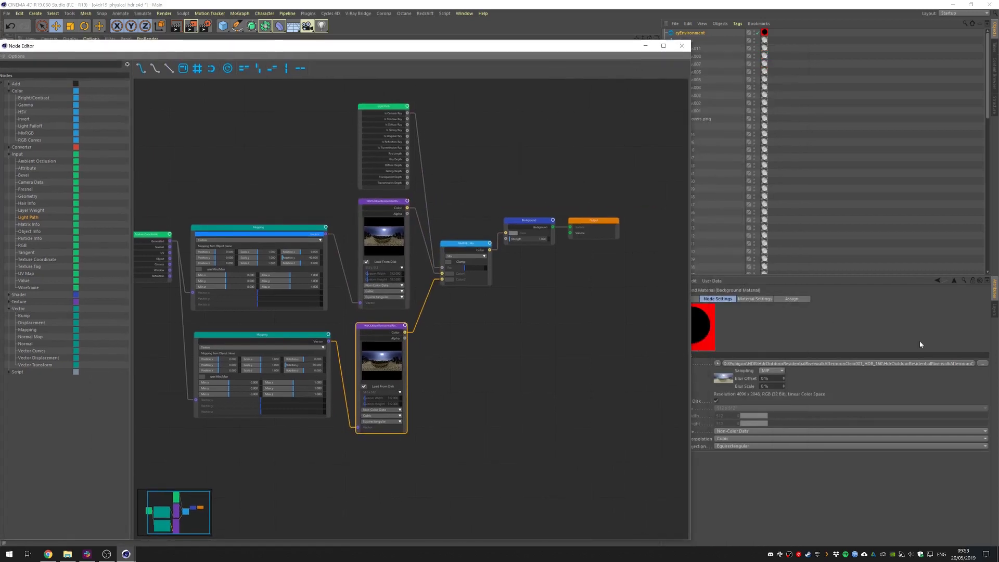
click(983, 363)
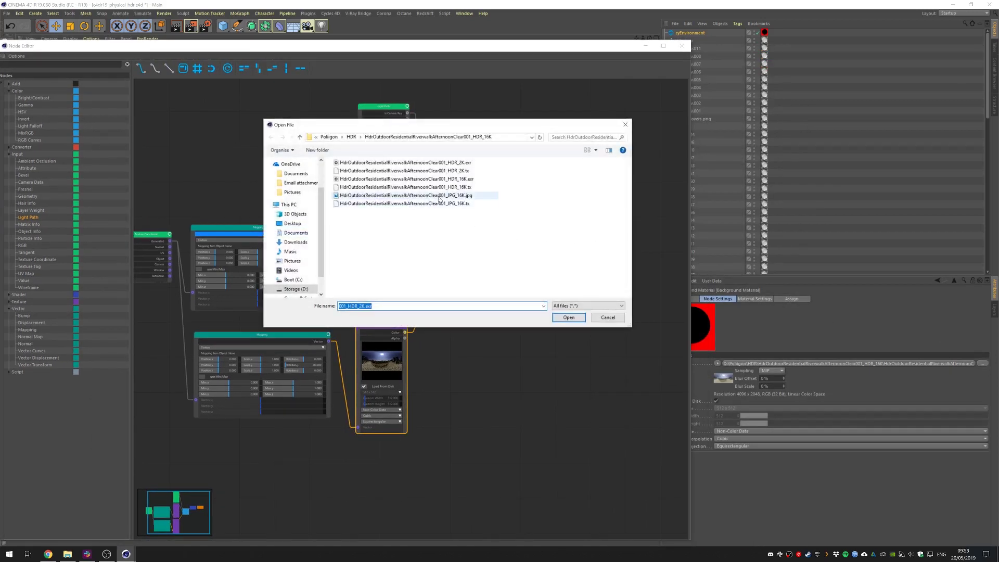
click(437, 196)
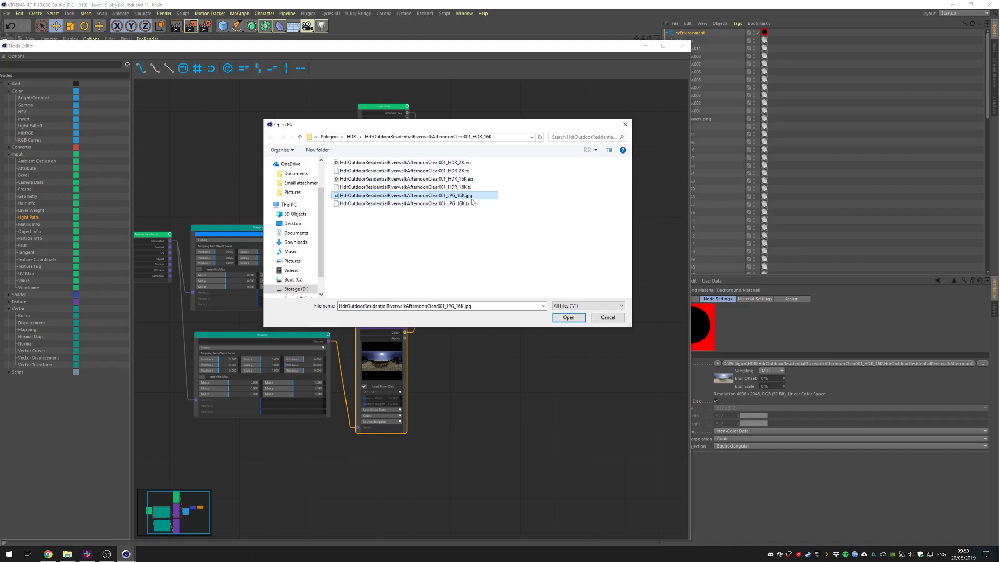
click(569, 317)
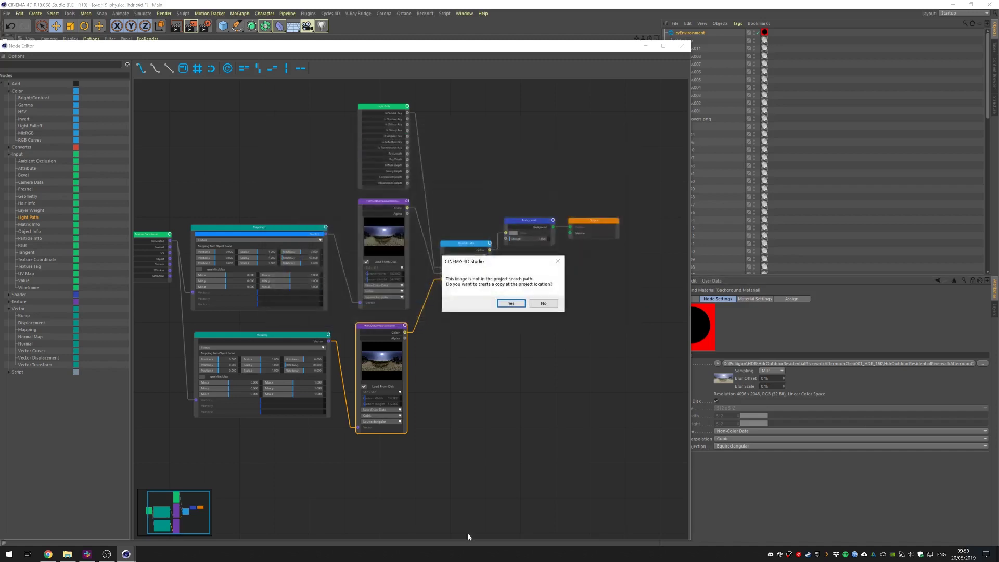
click(507, 303)
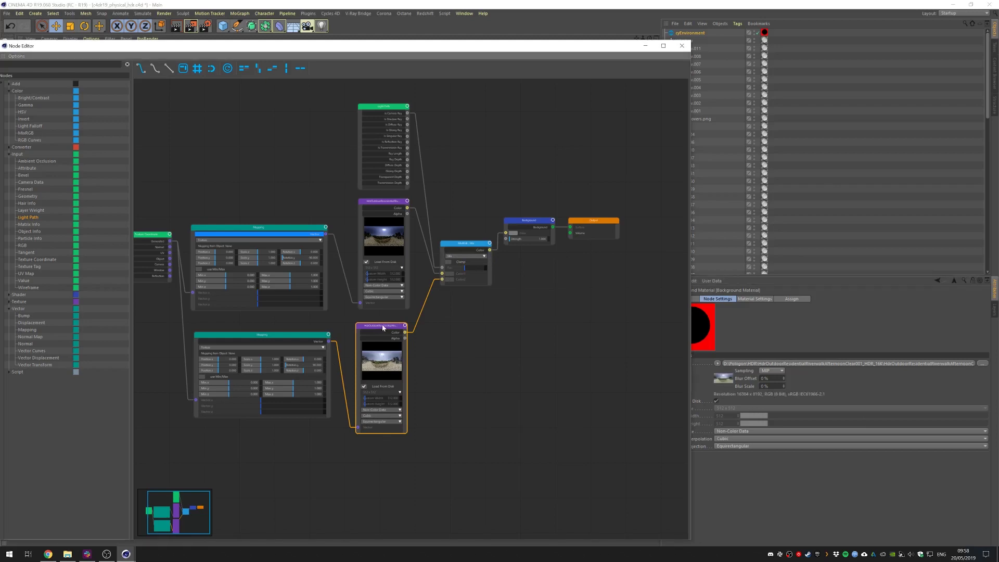
mouse_move(383, 327)
mouse_down()
mouse_move(411, 326)
mouse_move(386, 327)
mouse_up()
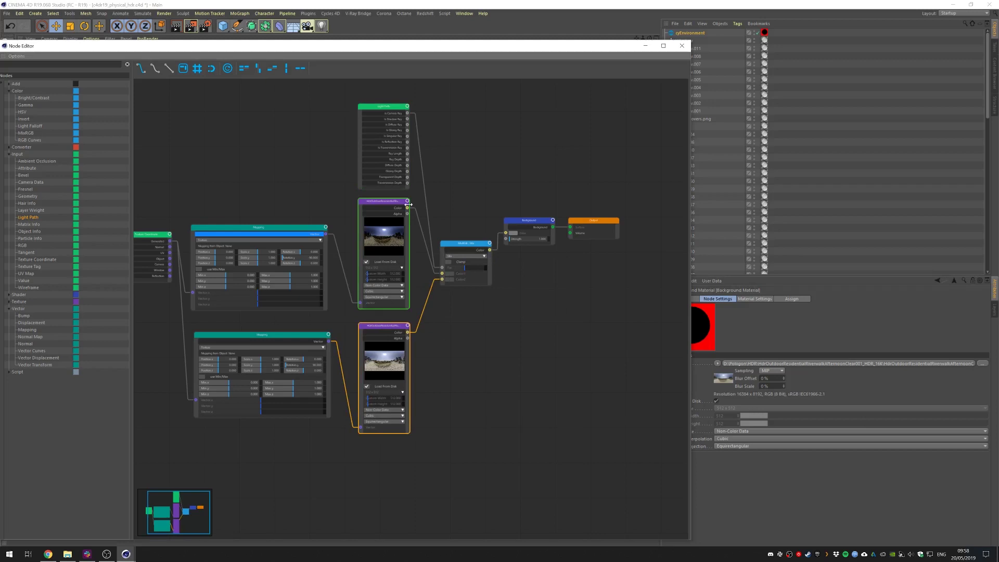
drag(588, 48, 663, 40)
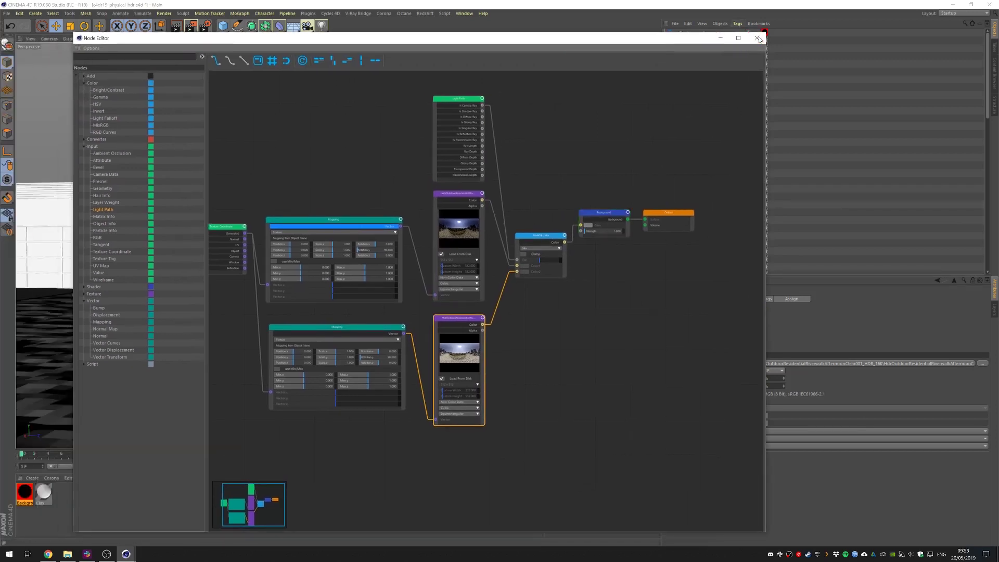
Step: Close the Node Editor, test-render the mixed HDR background in the Picture Viewer, then stop it
click(763, 40)
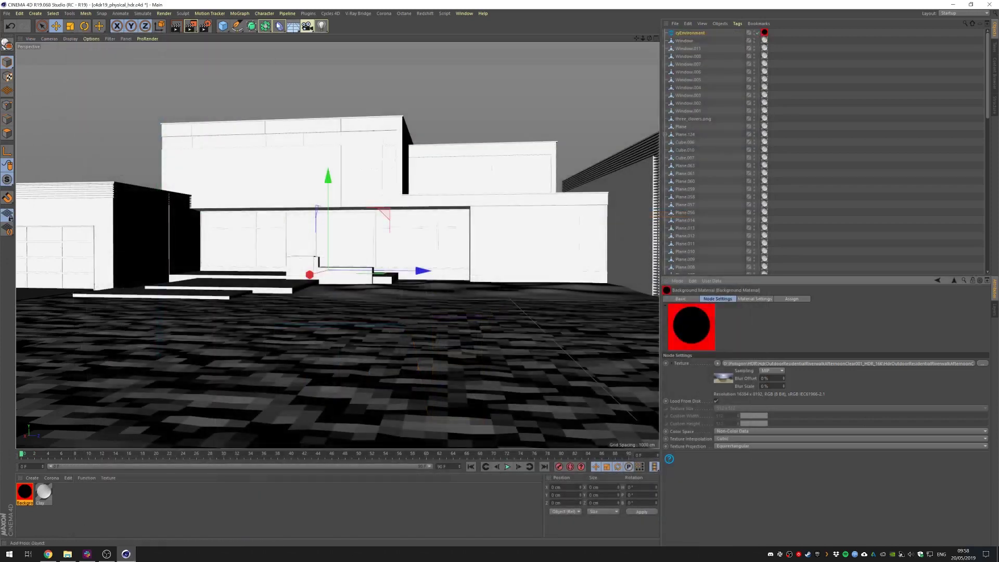
click(191, 25)
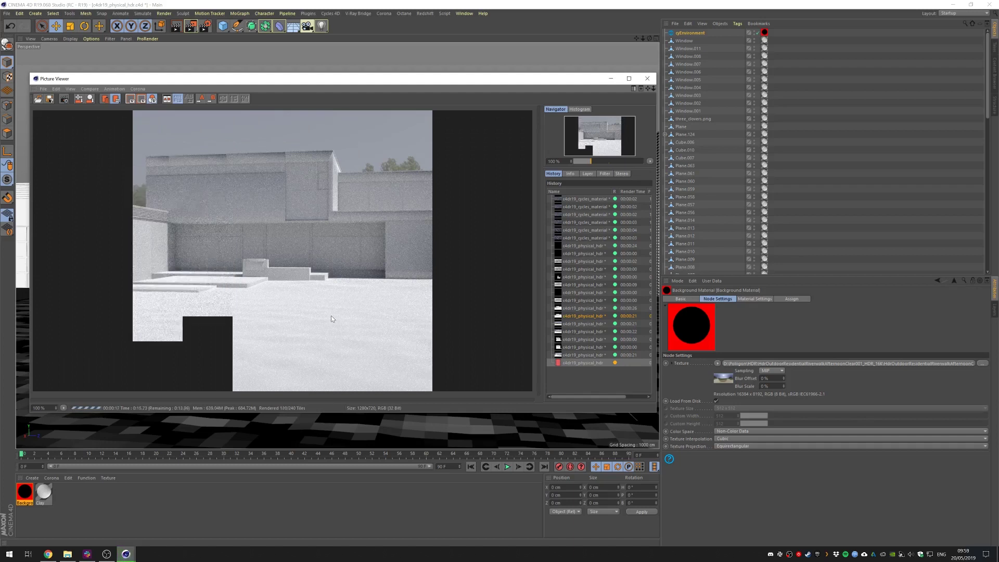
key(shift+r)
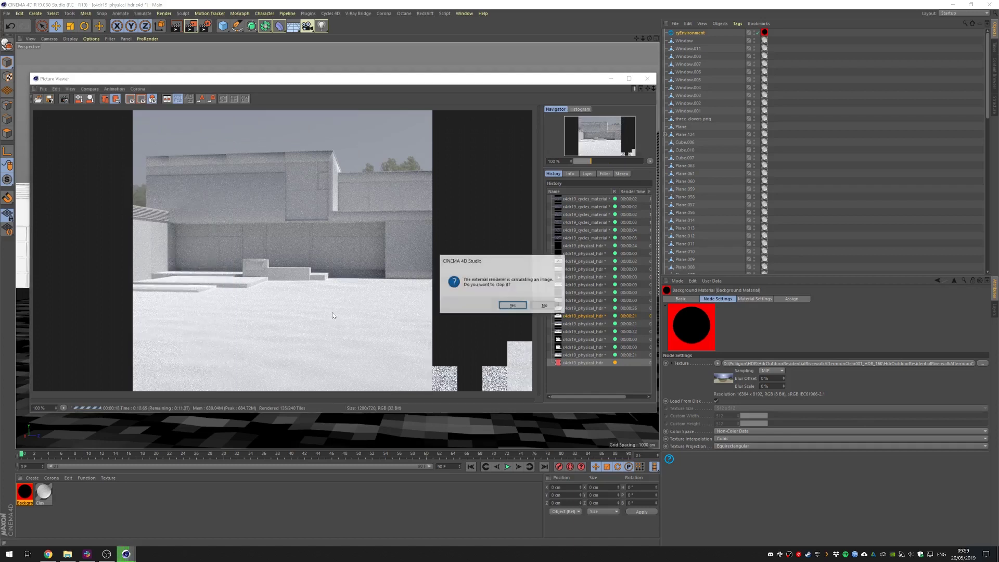
click(535, 308)
key(shift+r)
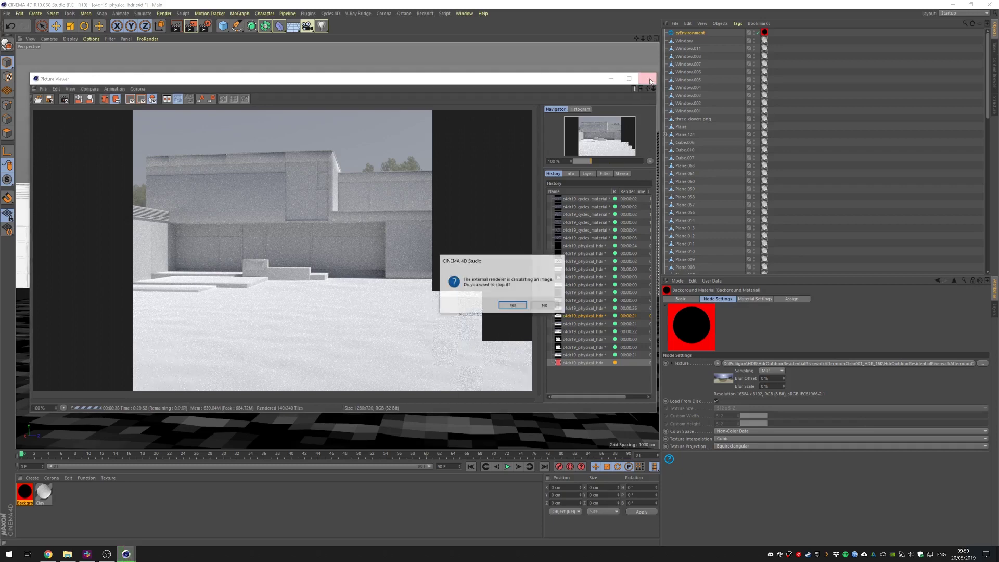
click(513, 305)
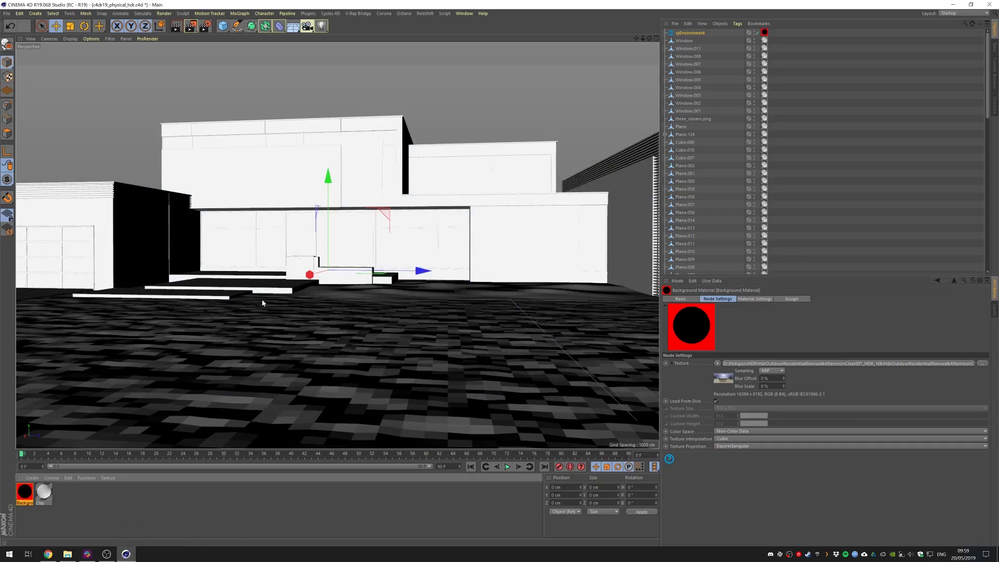
Step: Set the lower backdrop Mapping node's Rotation Y to -85 and render to the Picture Viewer
double_click(26, 492)
middle_drag(409, 473, 499, 432)
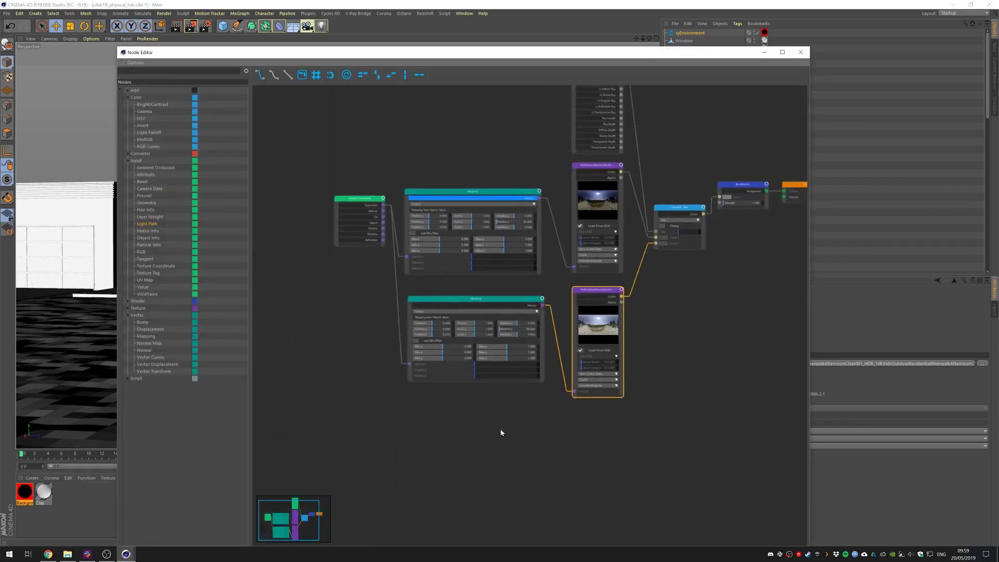
scroll(494, 363, up, 4)
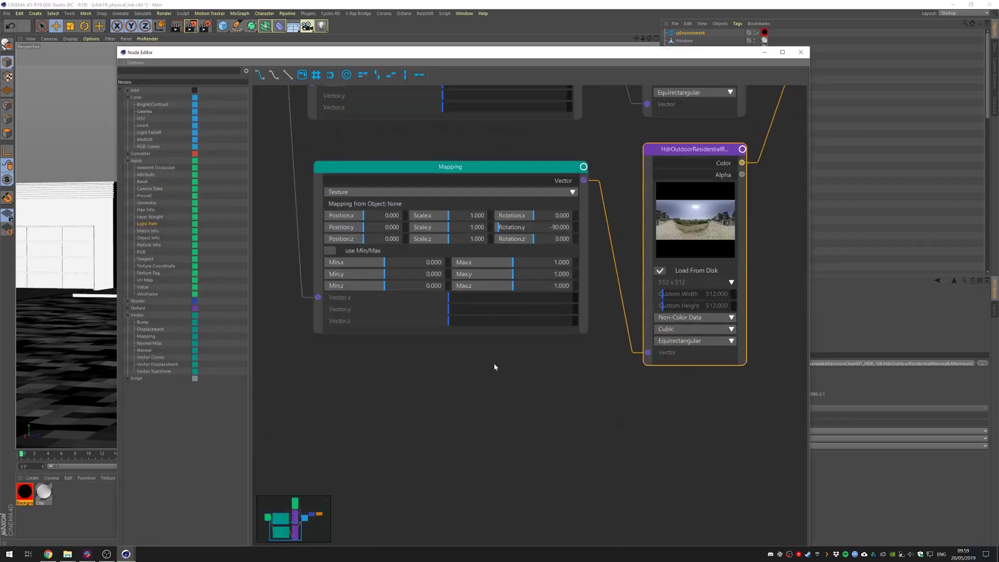
click(524, 228)
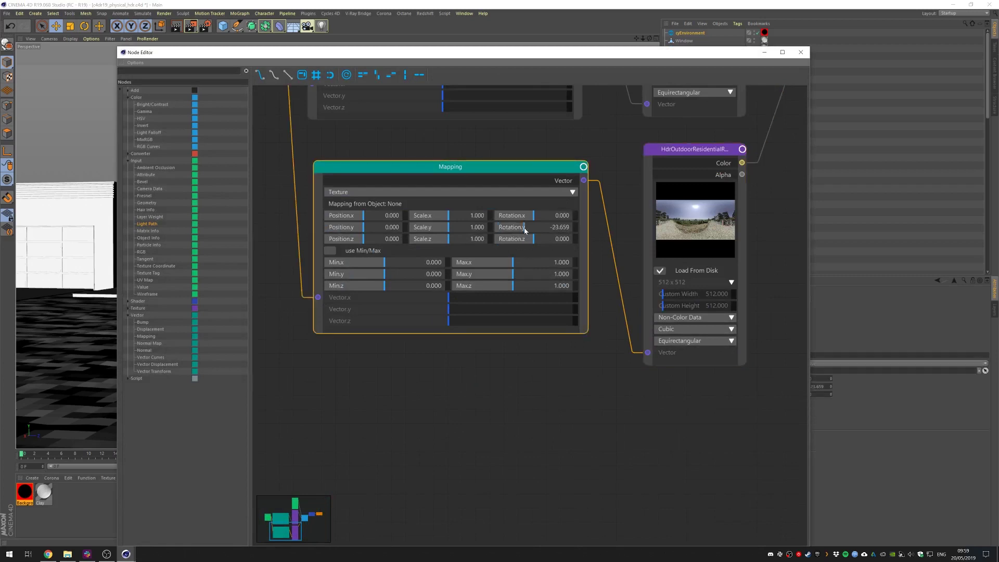
drag(484, 52, 283, 33)
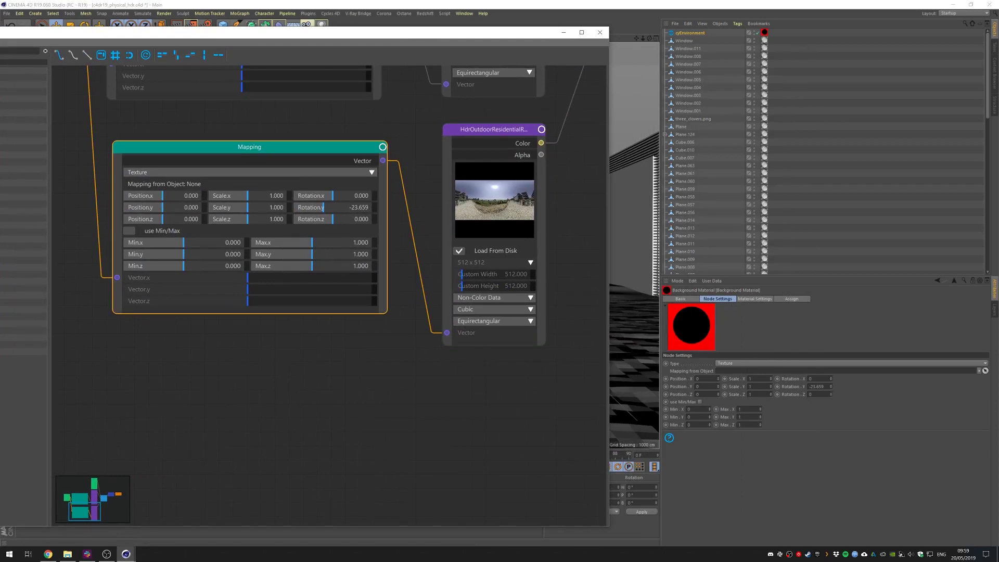
click(816, 387)
key(BackSpace)
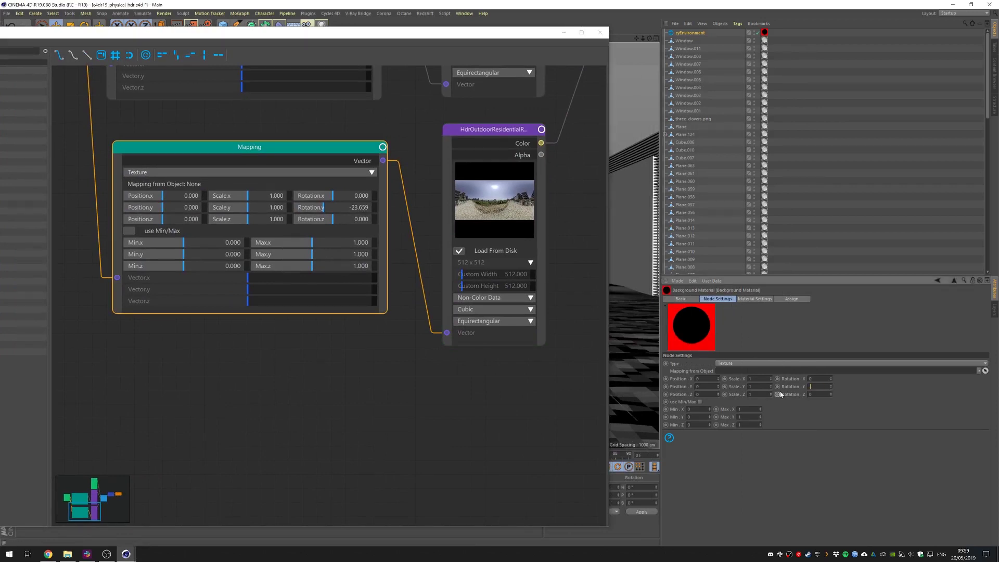
key(Return)
click(189, 25)
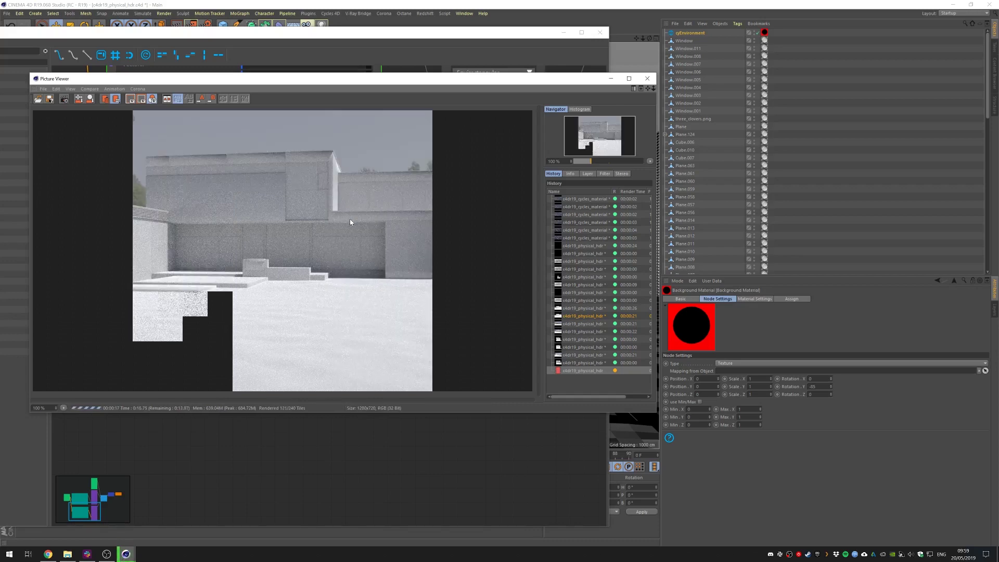
Step: Stop the render, change the backdrop Mapping's Rotation Y to -100, and re-render
key(shift+r)
click(513, 306)
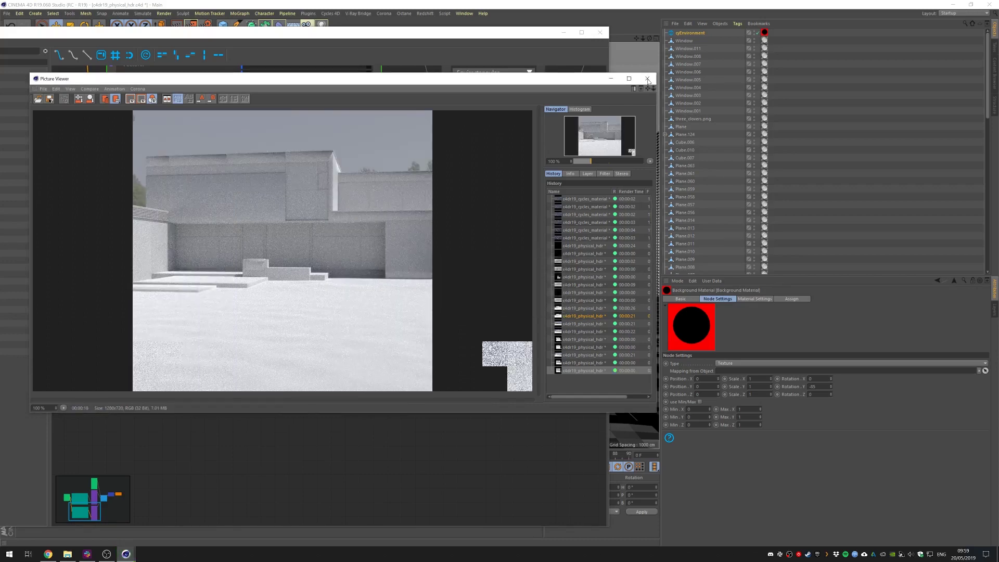
click(816, 387)
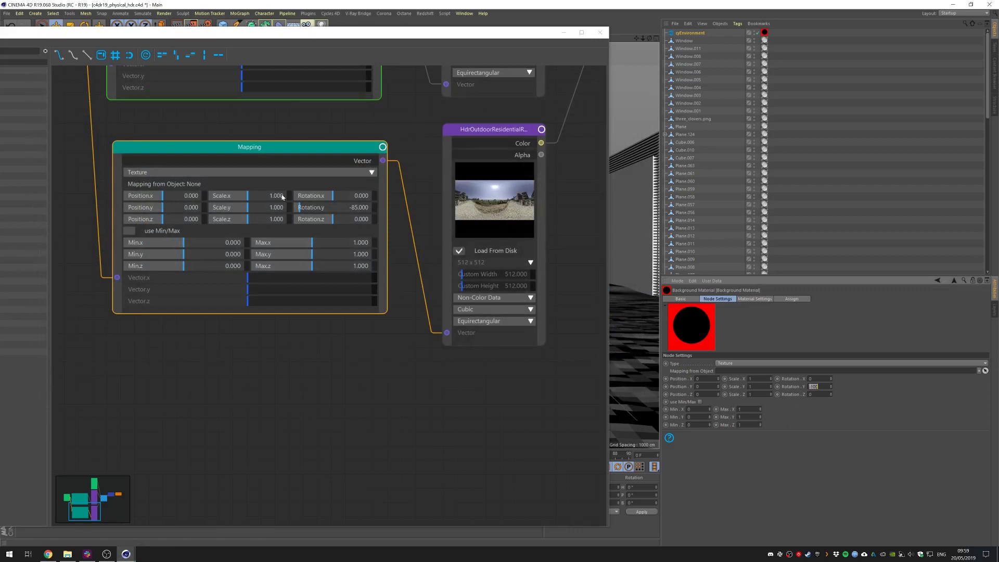
key(shift+r)
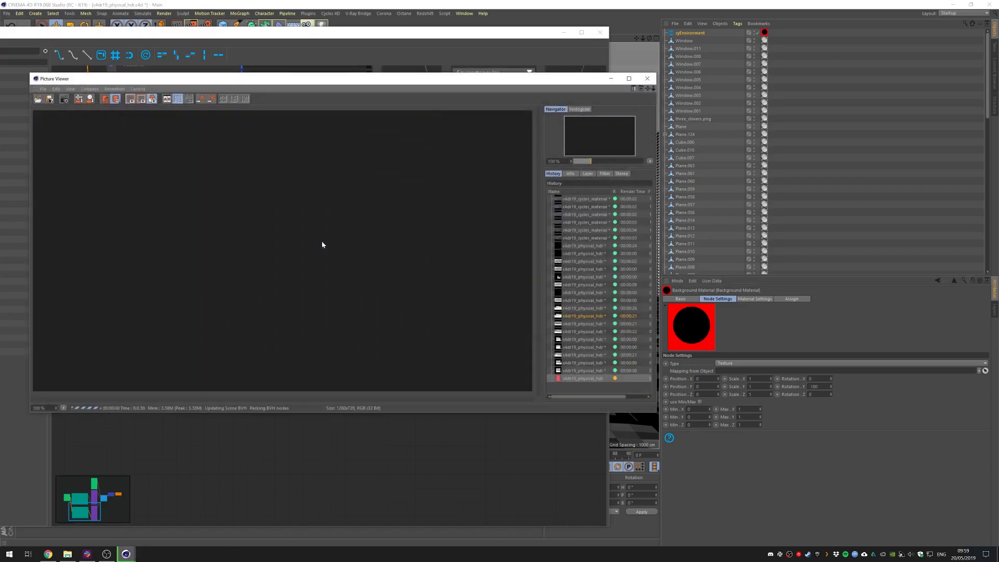